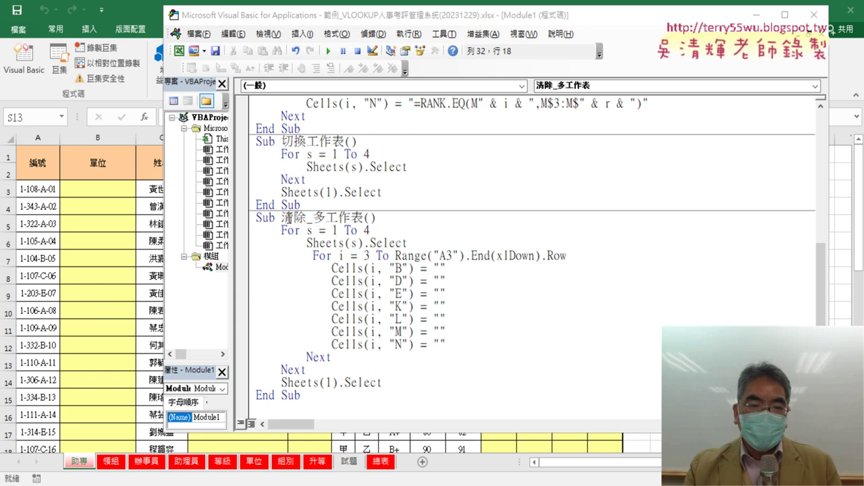
# - Review the 清除_多工作表 name, the 考評 formula lines and the 切換工作表 sheet loop
pyautogui.moveTo(281, 217); pyautogui.dragTo(307, 217)
pyautogui.scroll(1, 486, 274)
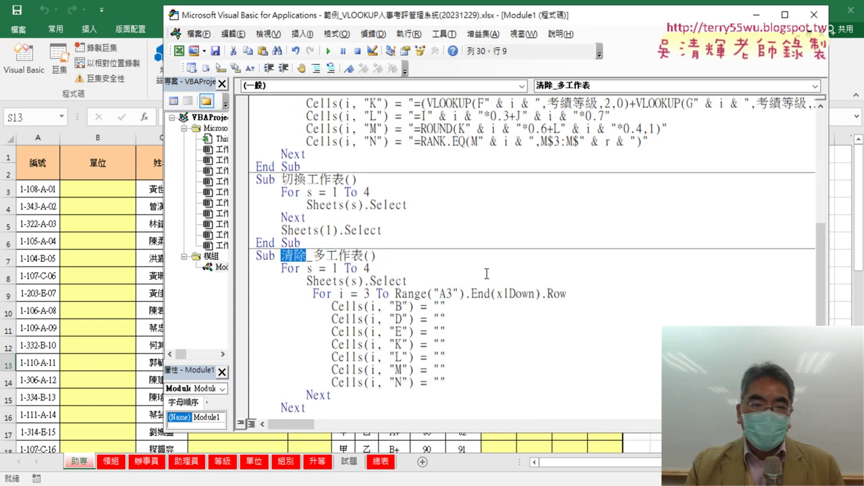
pyautogui.scroll(3, 486, 274)
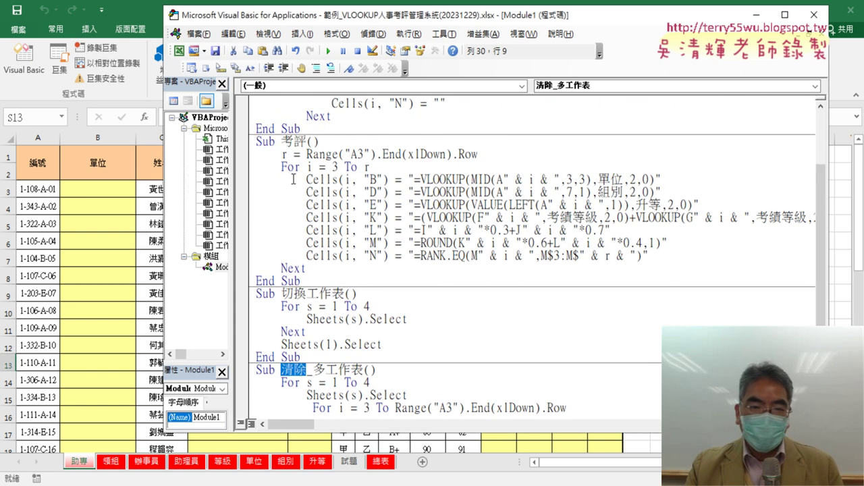
pyautogui.click(344, 192)
pyautogui.click(305, 321)
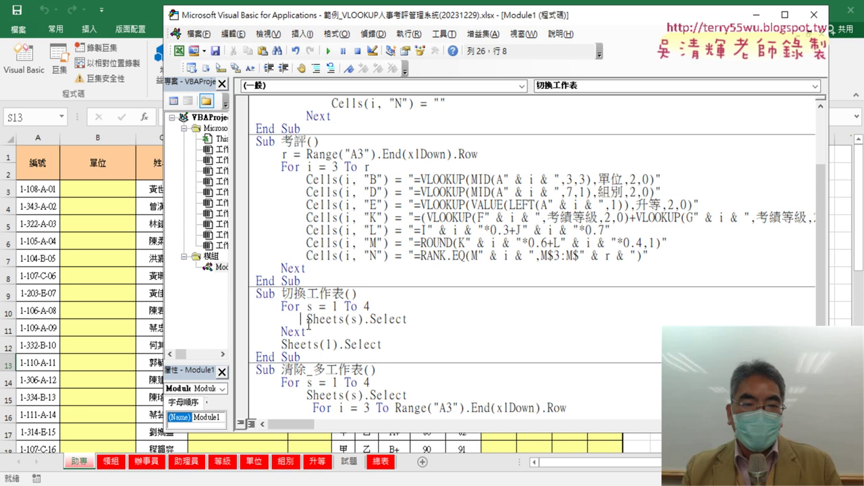
pyautogui.scroll(-1, 309, 325)
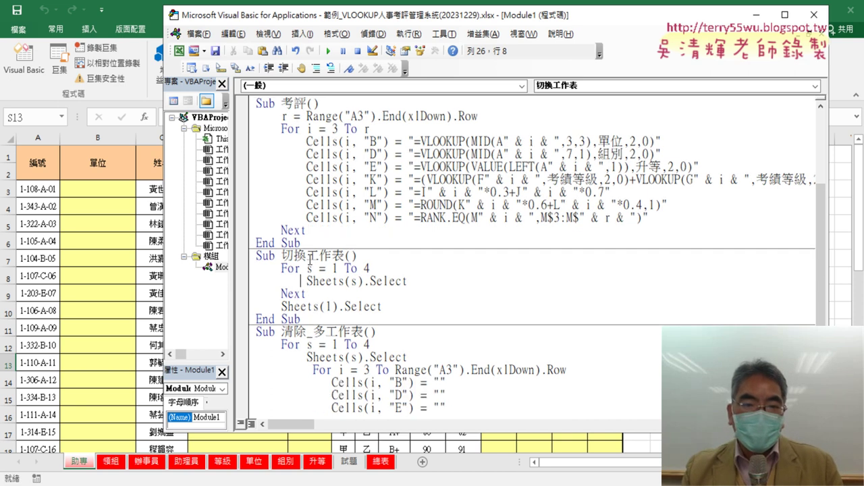
# - Copy the whole 考評 macro and paste it below the last End Sub
pyautogui.moveTo(302, 243)
pyautogui.mouseDown()
pyautogui.moveTo(270, 197)
pyautogui.moveTo(245, 103)
pyautogui.mouseUp()
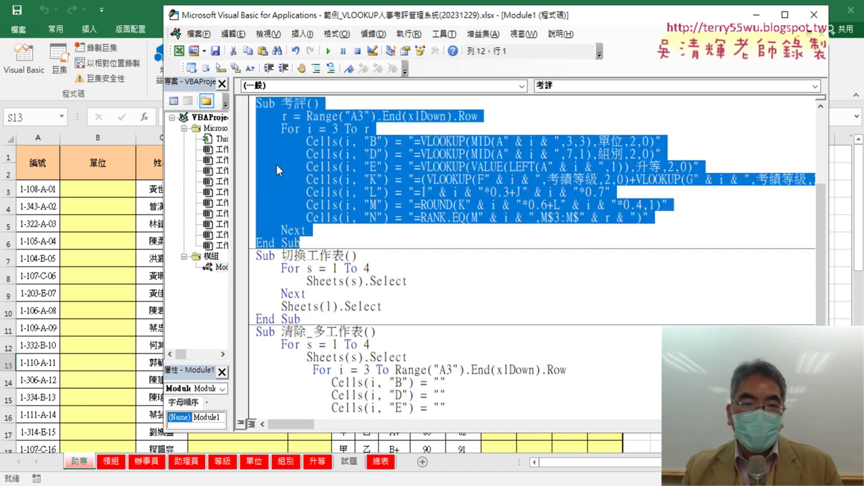
pyautogui.scroll(2, 277, 170)
pyautogui.rightClick(312, 233)
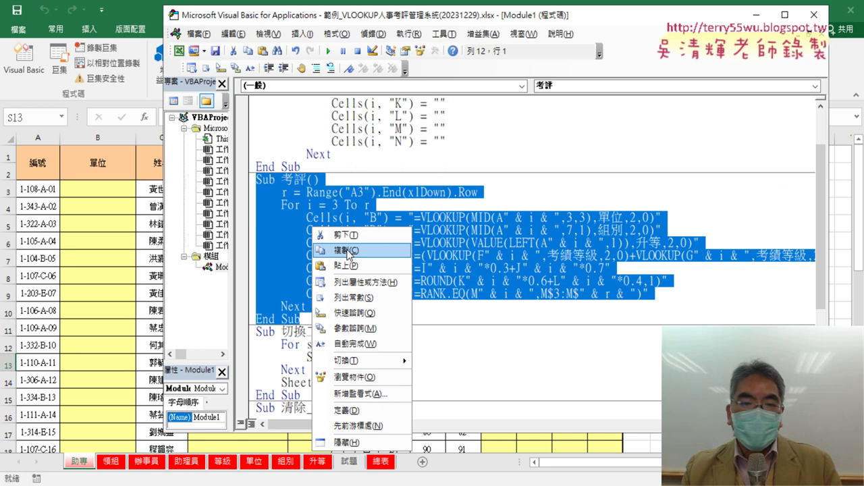
pyautogui.click(324, 247)
pyautogui.scroll(-5, 369, 253)
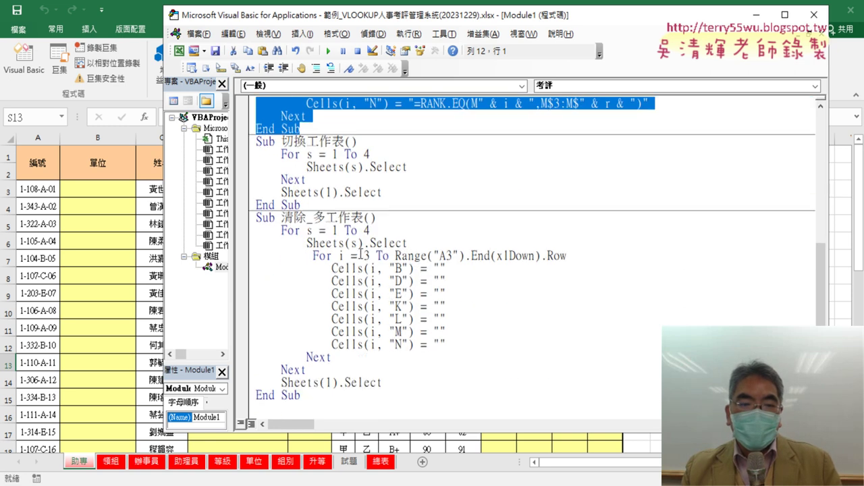
pyautogui.click(273, 412)
pyautogui.hotkey('ctrl', 'v')
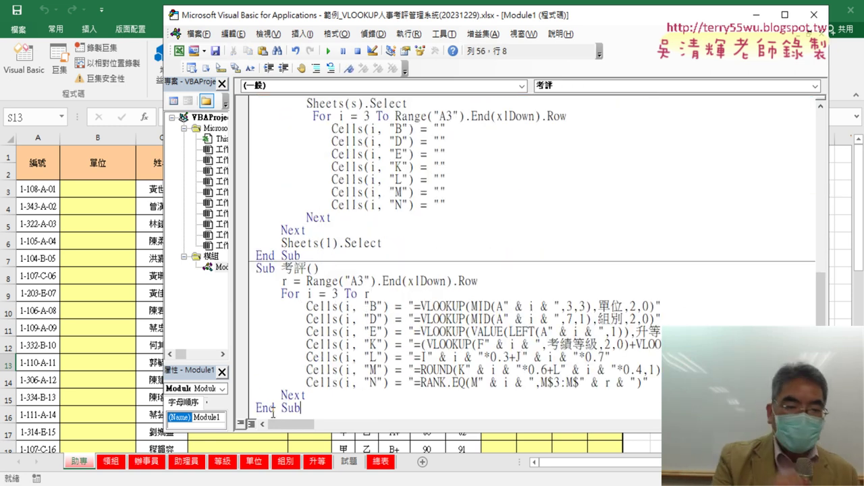
# - Copy the _多工作表 suffix and append it to the pasted macro, naming it 考評_多工作表
pyautogui.scroll(3, 411, 268)
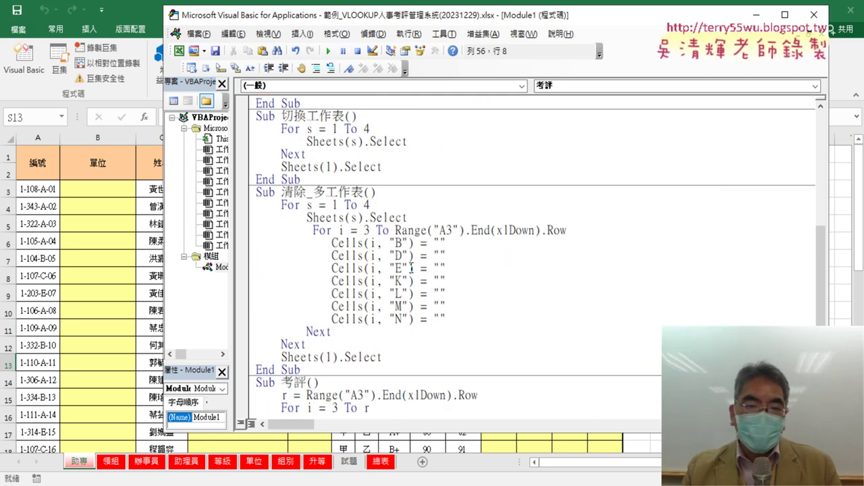
pyautogui.moveTo(307, 192); pyautogui.dragTo(364, 191)
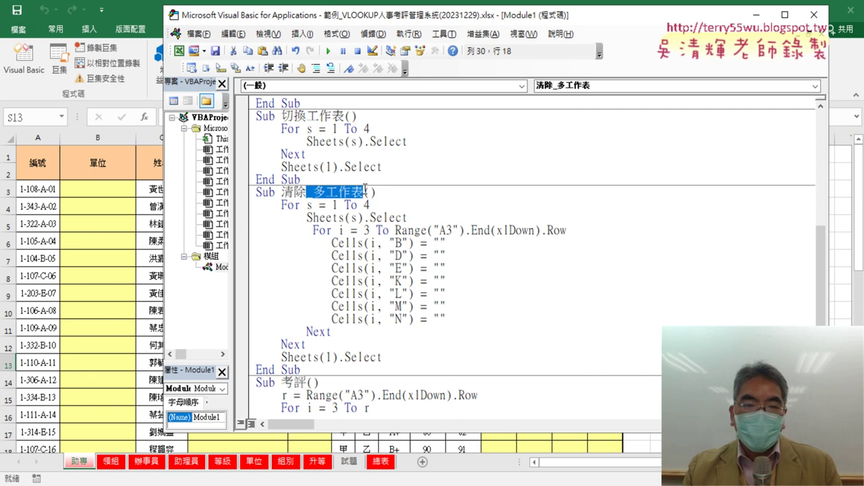
pyautogui.rightClick(341, 196)
pyautogui.click(382, 212)
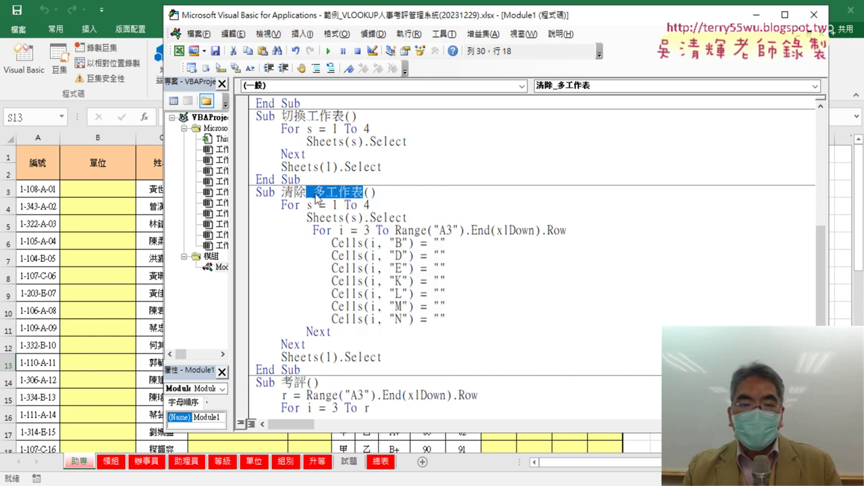
pyautogui.scroll(-3, 356, 196)
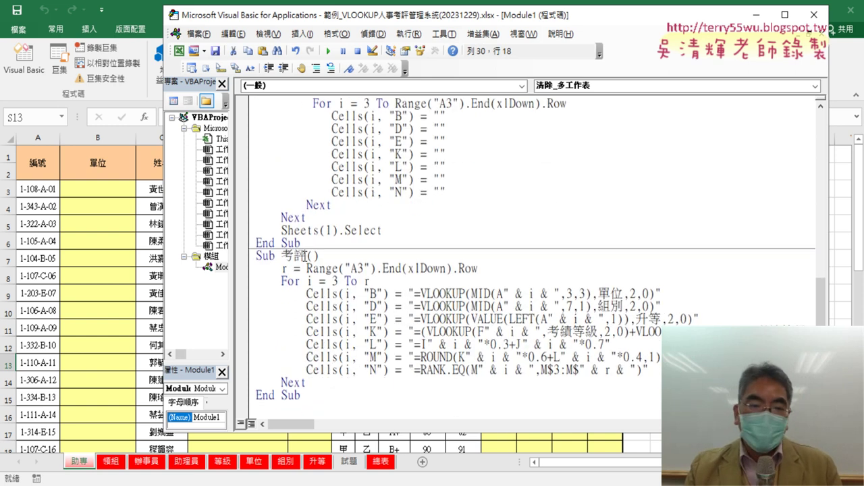
pyautogui.click(307, 256)
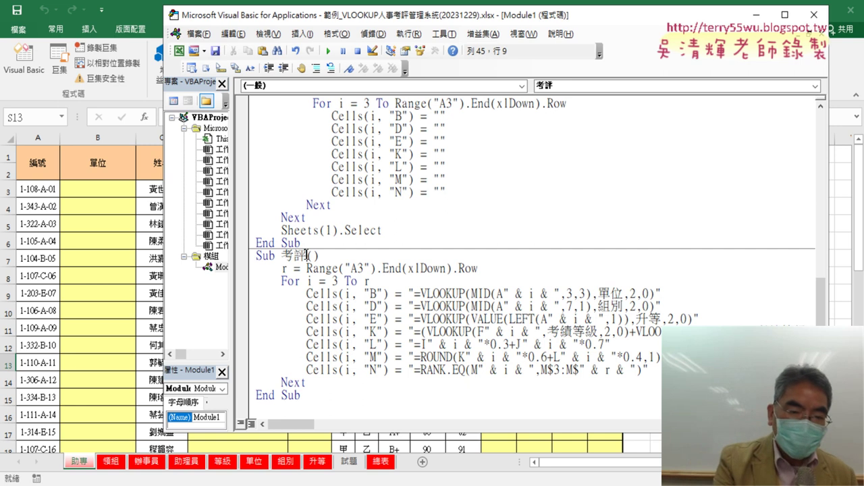
pyautogui.hotkey('ctrl', 'v')
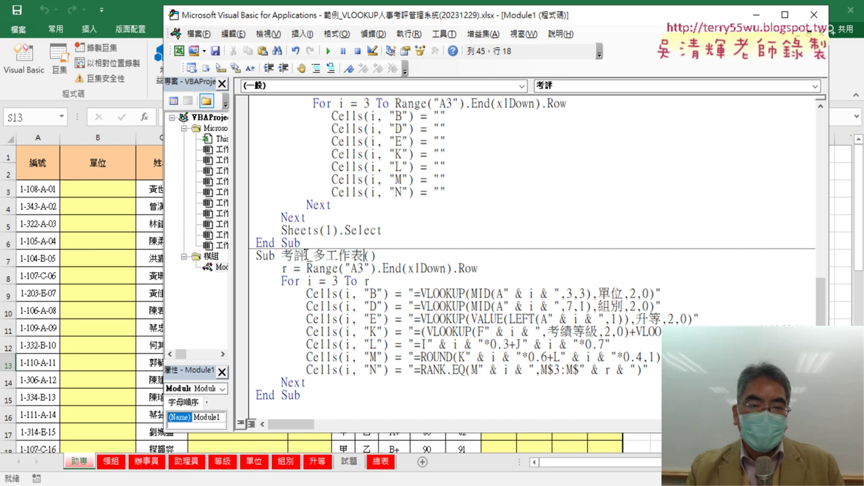
pyautogui.scroll(2, 306, 255)
pyautogui.scroll(1, 306, 254)
# - Copy the For s = 1 To 4 sheet loop from 切換工作表 into 考評_多工作表's header
pyautogui.moveTo(382, 156); pyautogui.dragTo(247, 114)
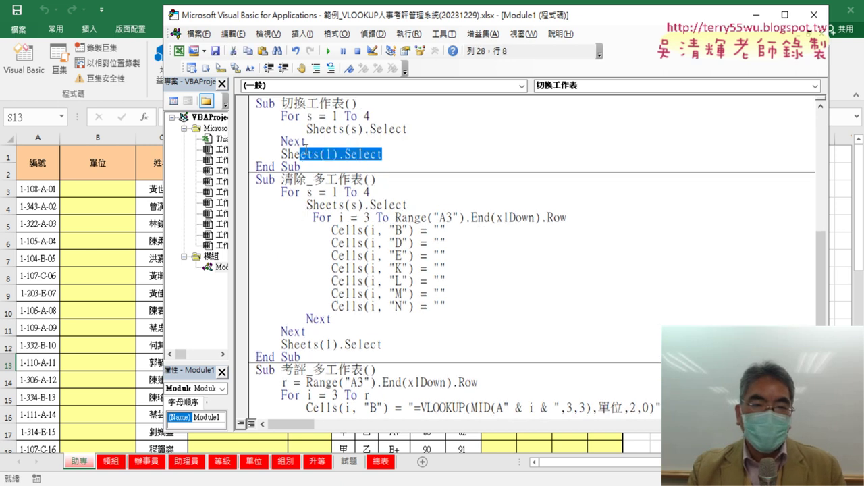
pyautogui.rightClick(270, 122)
pyautogui.click(290, 140)
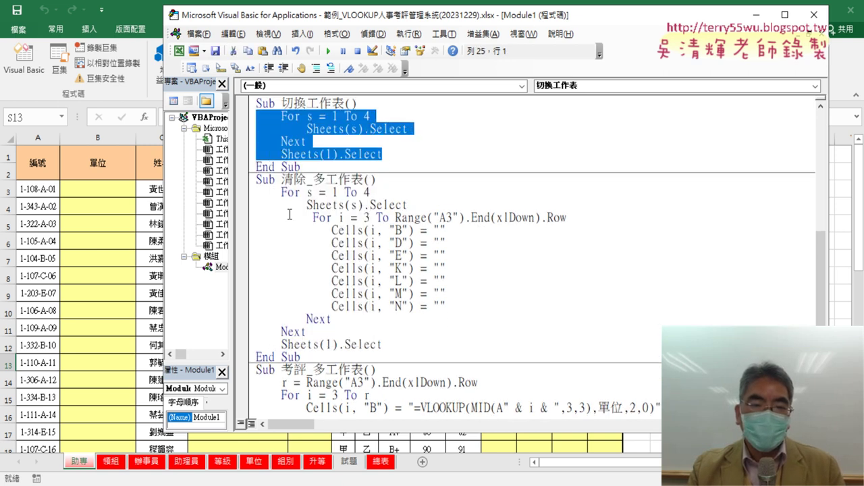
pyautogui.scroll(-3, 389, 253)
pyautogui.click(388, 253)
pyautogui.press('Return')
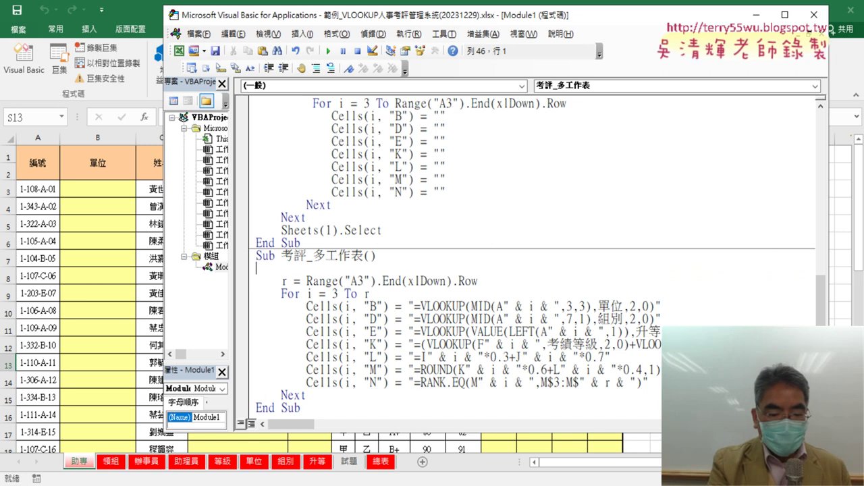
pyautogui.hotkey('ctrl', 'v')
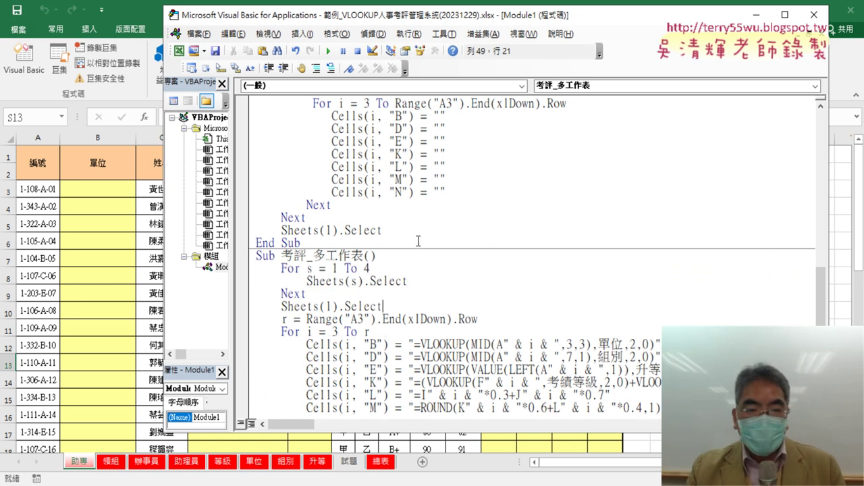
# - Add an empty line after Sheets(s).Select and select the For i = 3 To r formula loop
pyautogui.click(419, 284)
pyautogui.moveTo(307, 281); pyautogui.dragTo(408, 281)
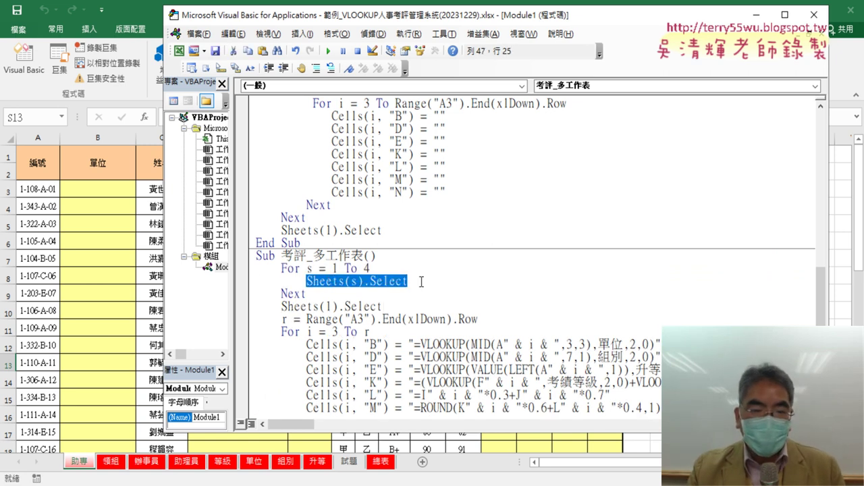
pyautogui.click(411, 280)
pyautogui.press('Return')
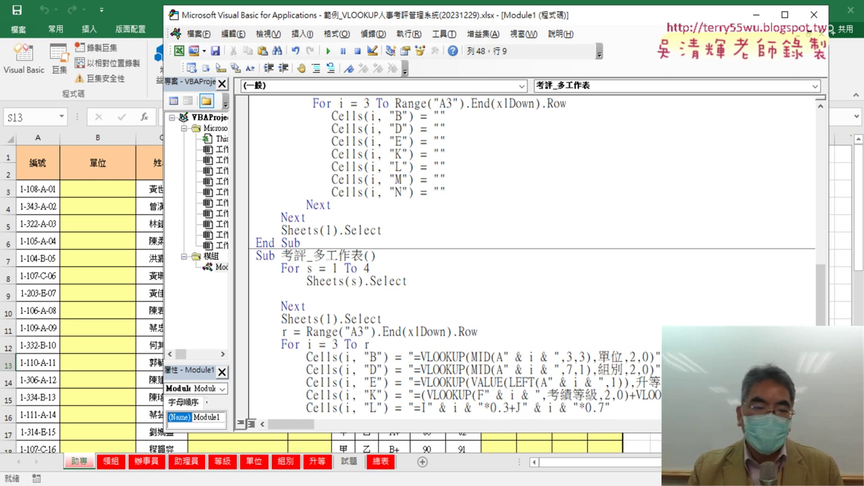
pyautogui.scroll(-2, 526, 257)
pyautogui.moveTo(333, 382); pyautogui.dragTo(240, 281)
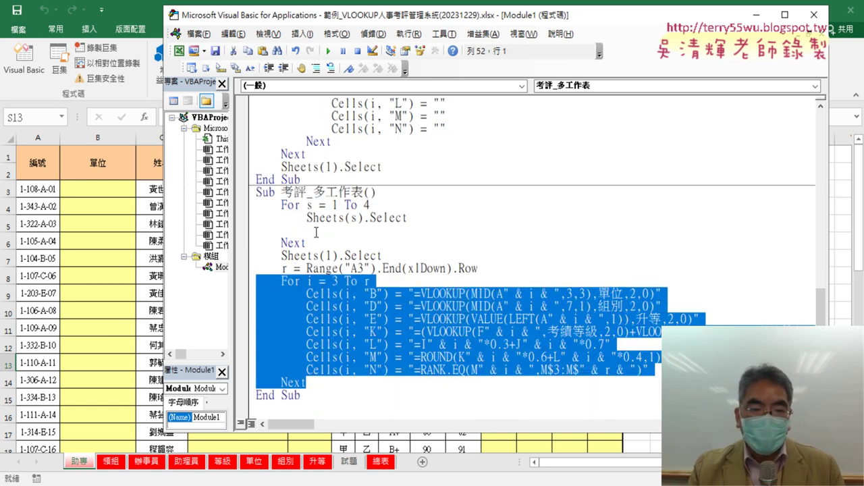
# - Drag the For i = 3 To r … Next block under Sheets(s).Select and indent it one level
pyautogui.moveTo(265, 246); pyautogui.dragTo(262, 233)
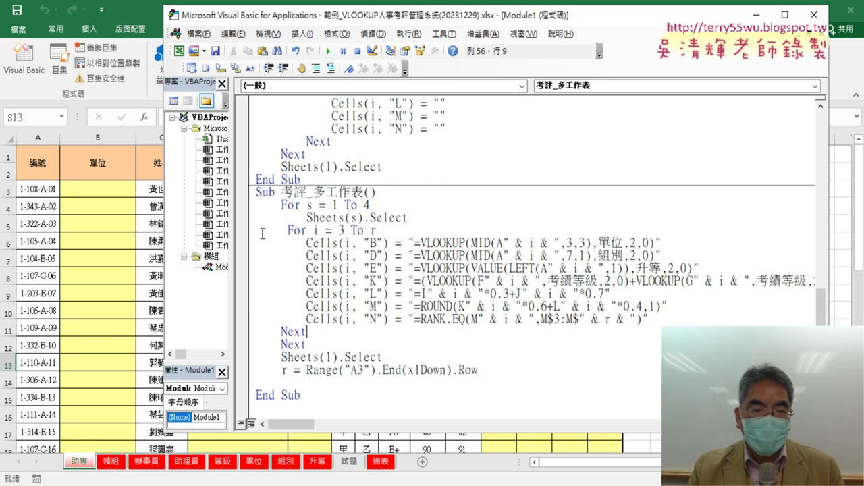
pyautogui.moveTo(316, 332); pyautogui.dragTo(256, 230)
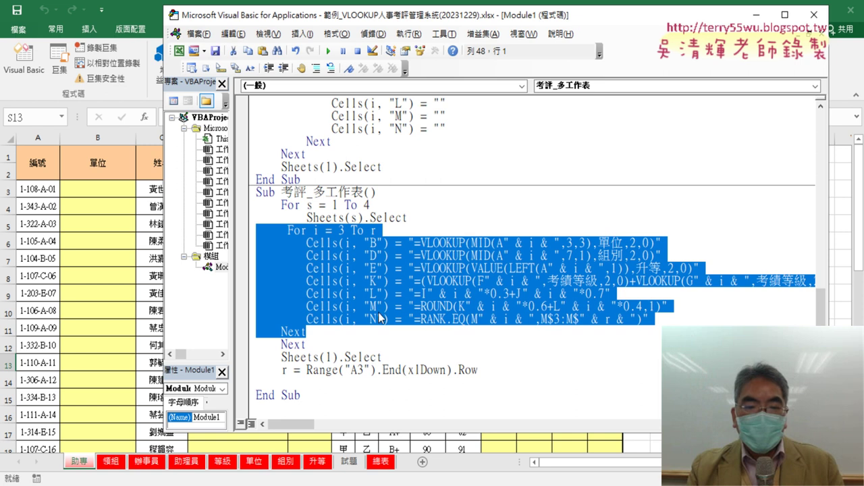
pyautogui.moveTo(306, 332); pyautogui.dragTo(254, 233)
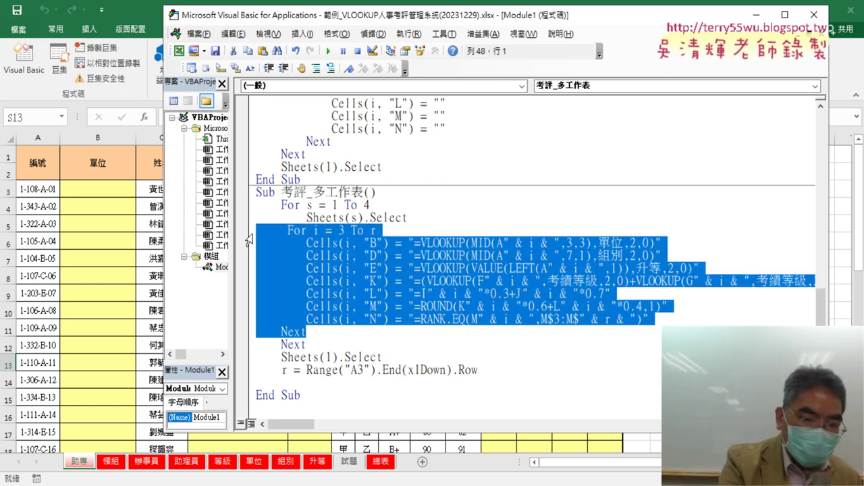
pyautogui.press('Tab')
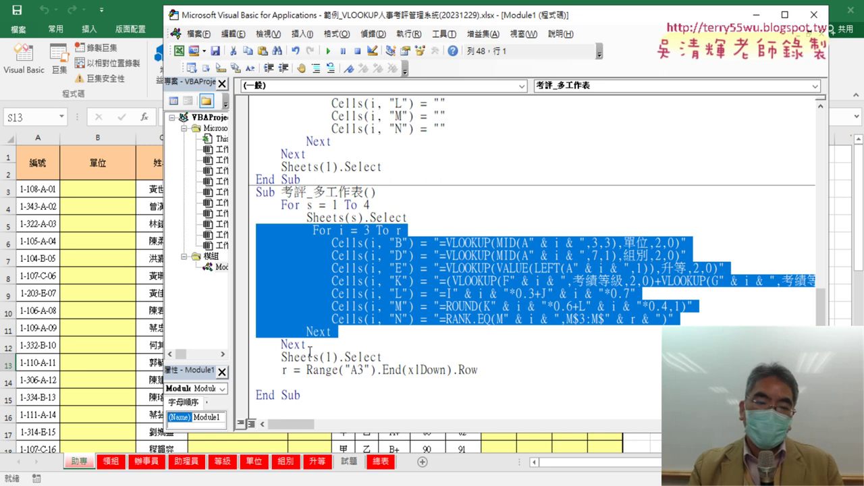
# - Delete the blank line after the row-count line, then undo the changes to restore it
pyautogui.click(506, 370)
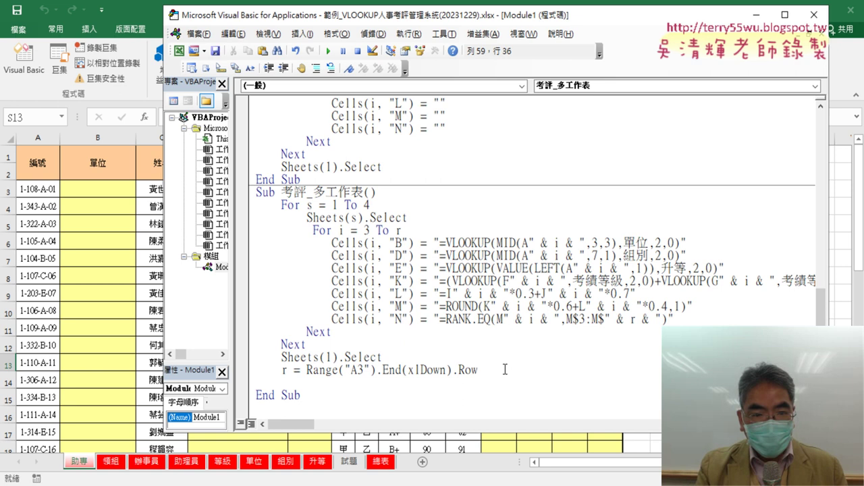
pyautogui.press('Delete')
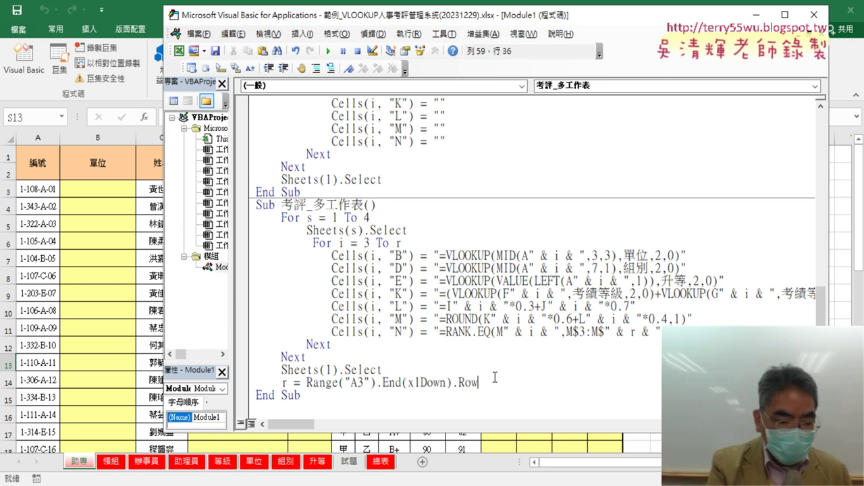
pyautogui.hotkey('ctrl', 'z')
pyautogui.hotkey('ctrl', 'z')
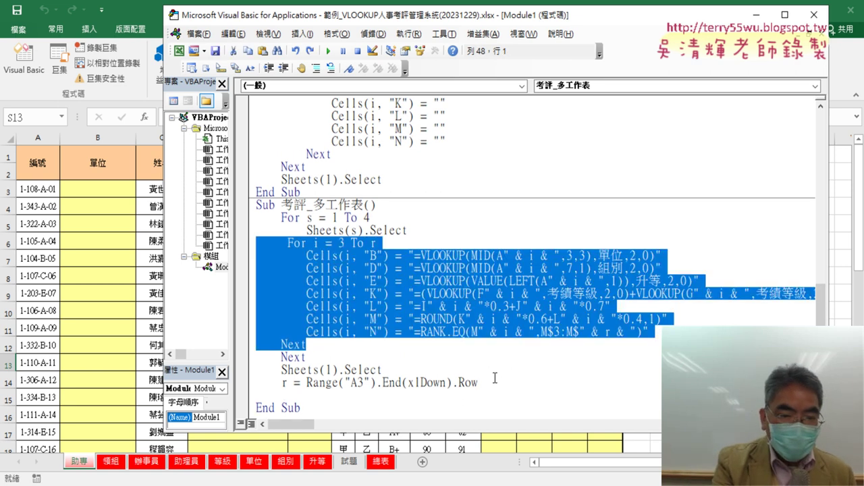
pyautogui.hotkey('ctrl', 'z')
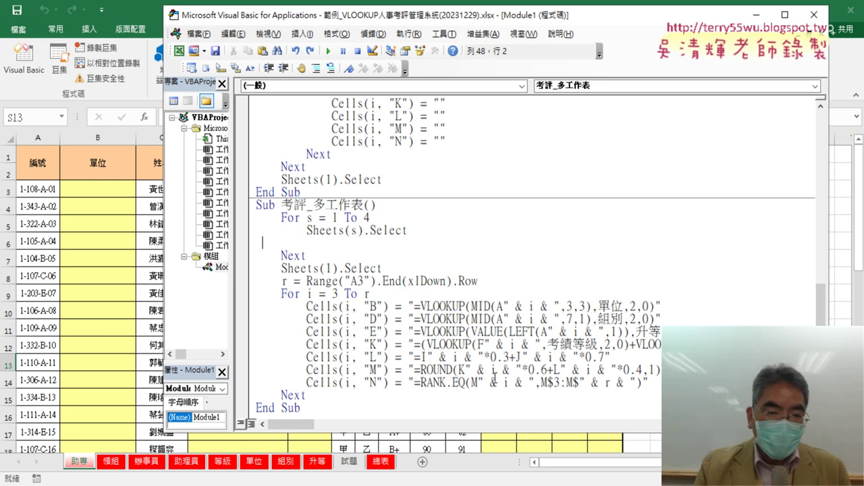
pyautogui.click(368, 281)
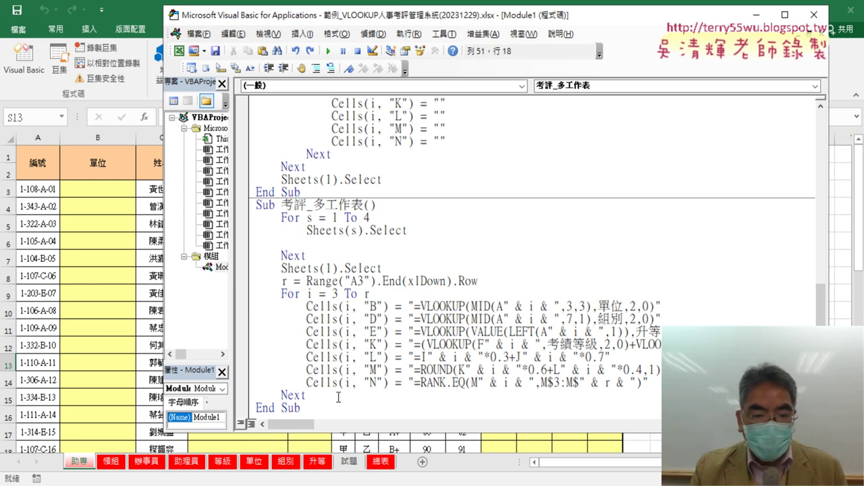
# - Move the r = Range… through Next block right after Sheets(s).Select and indent it one level
pyautogui.moveTo(339, 397); pyautogui.dragTo(255, 285)
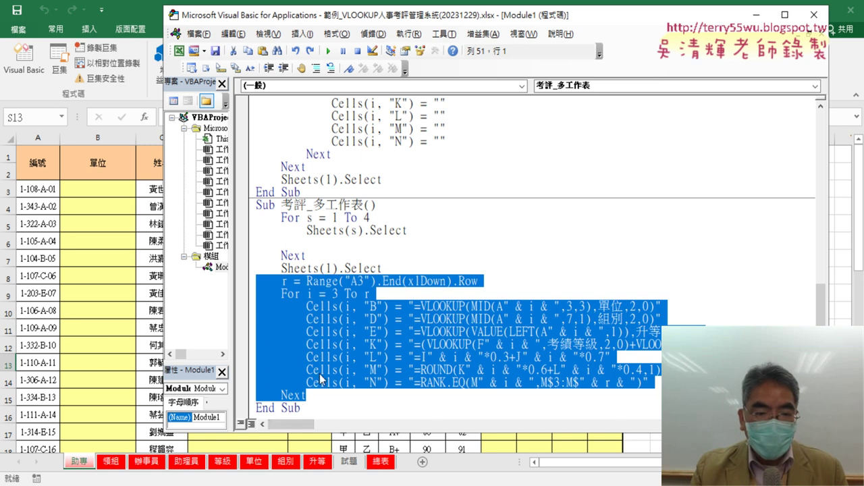
pyautogui.moveTo(275, 298); pyautogui.dragTo(264, 251)
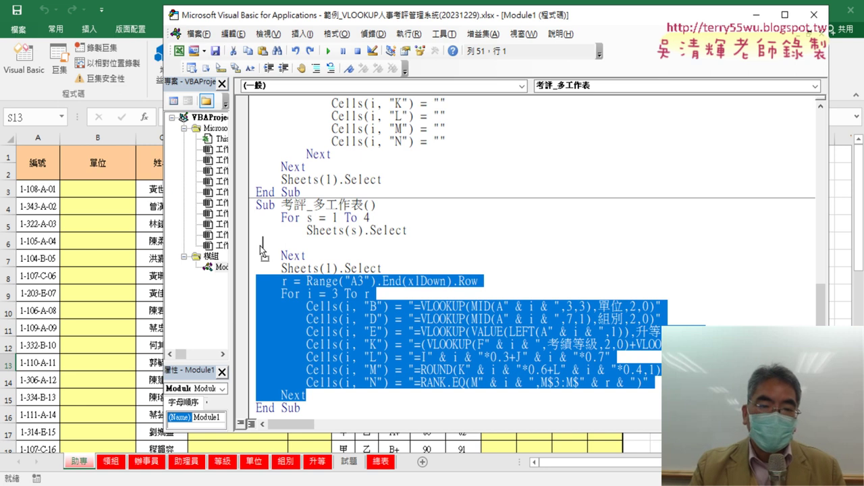
pyautogui.moveTo(261, 247); pyautogui.dragTo(261, 246)
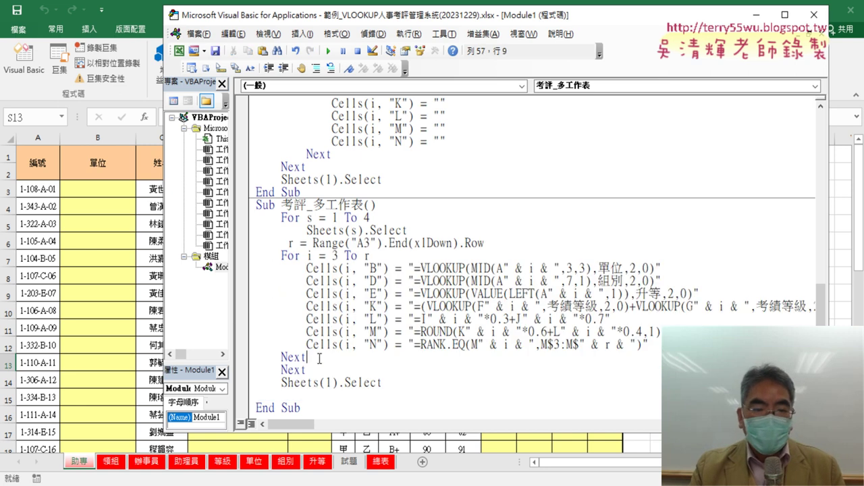
pyautogui.moveTo(319, 358); pyautogui.dragTo(254, 247)
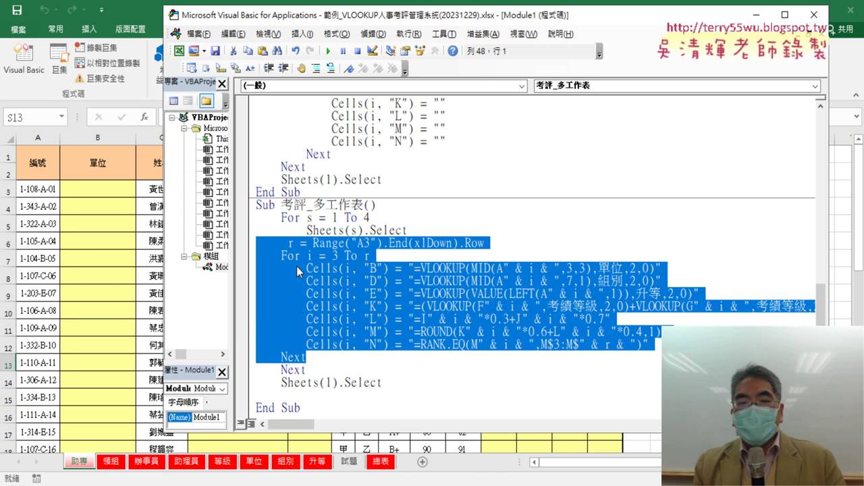
pyautogui.press('Tab')
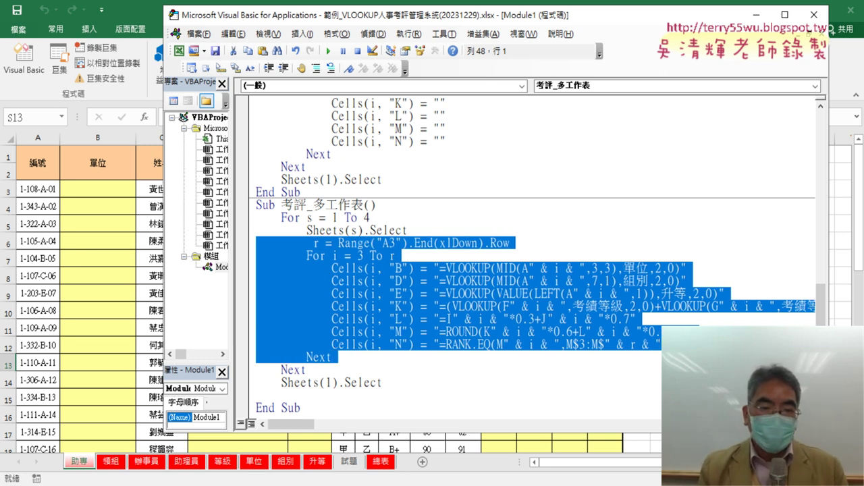
# - Delete the blank line before End Sub and start stepping through the macro with F8
pyautogui.click(390, 387)
pyautogui.press('Delete')
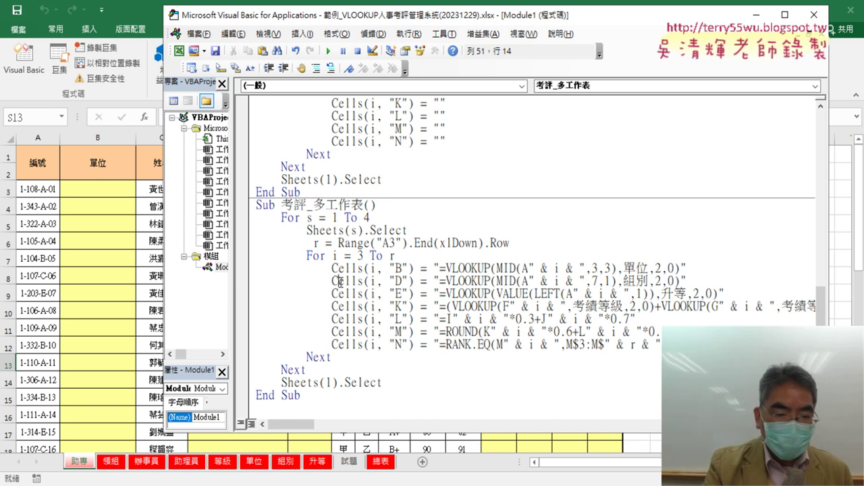
pyautogui.press('F8')
pyautogui.press('F8')
pyautogui.press('F8')
pyautogui.press('F8')
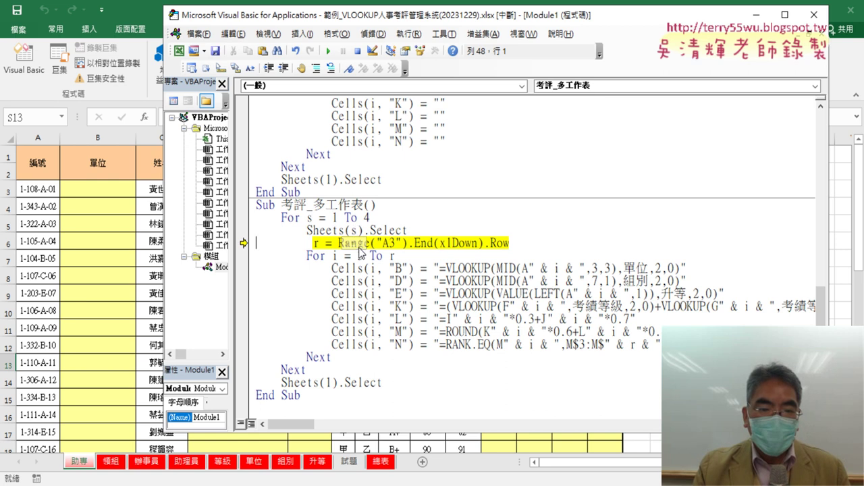
# - Step past the row-count line and inspect r, which holds 40
pyautogui.press('F8')
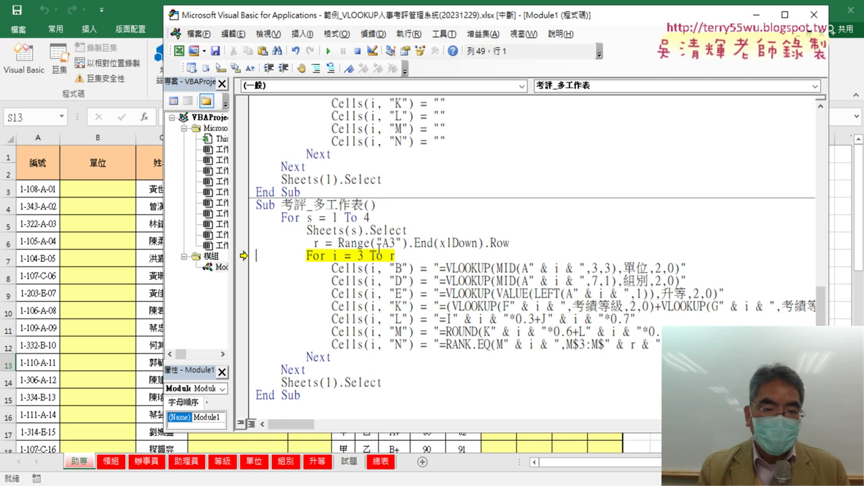
pyautogui.moveTo(317, 242)
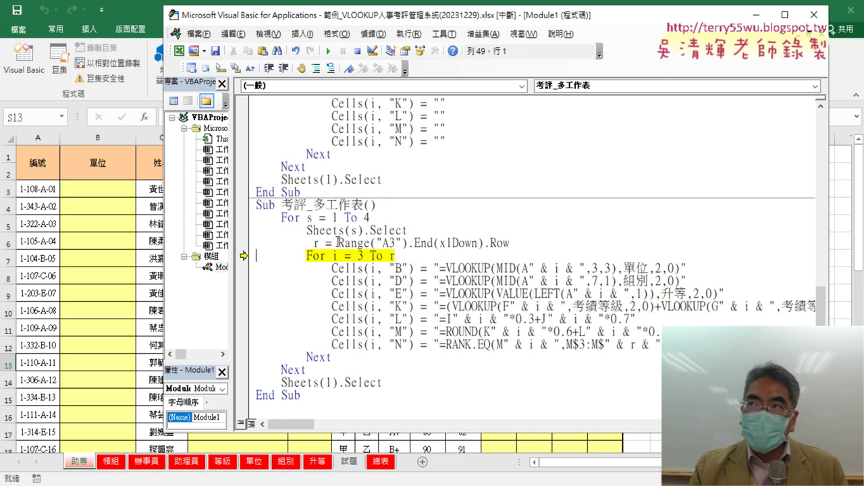
pyautogui.moveTo(337, 244); pyautogui.dragTo(518, 244)
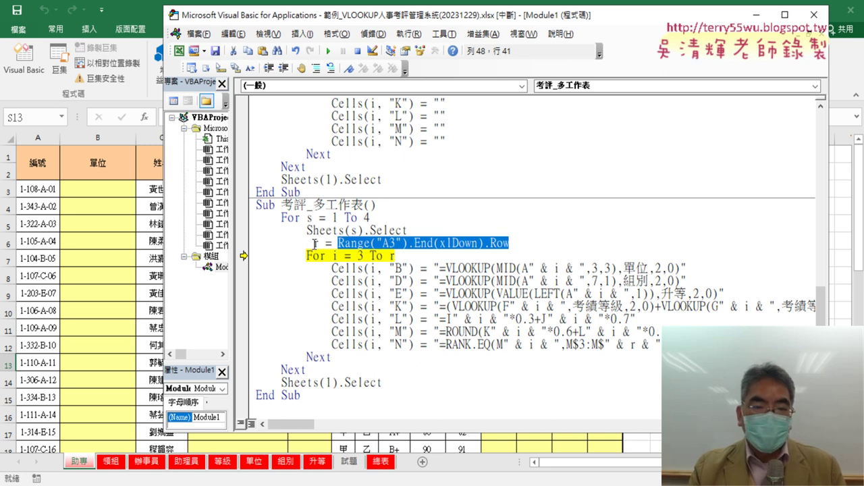
pyautogui.moveTo(314, 244)
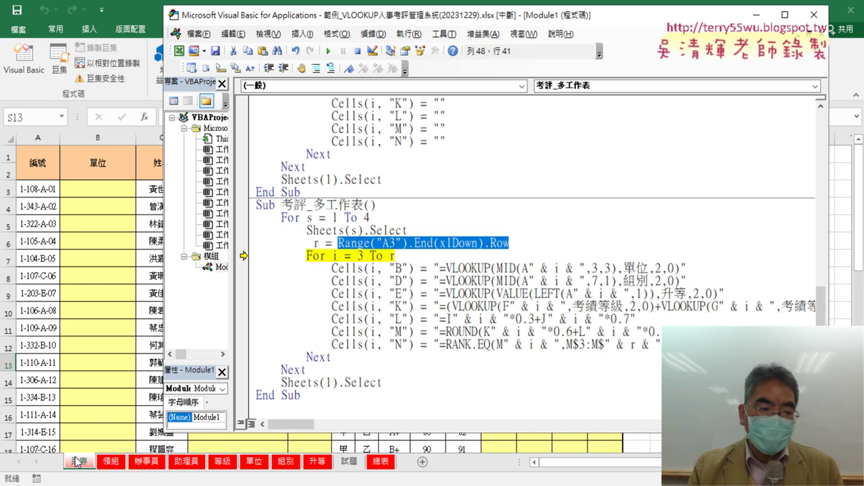
pyautogui.moveTo(316, 243)
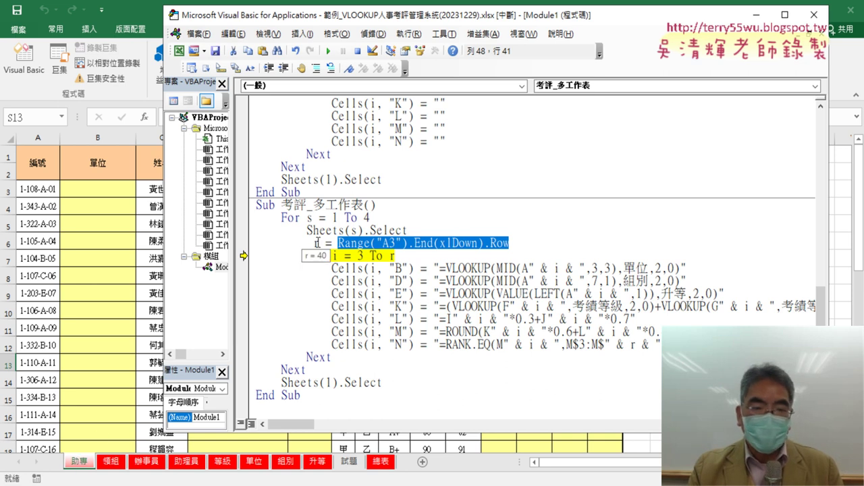
# - Set a breakpoint on the outer loop's Next and continue so 助專 fills with formulas
pyautogui.click(242, 370)
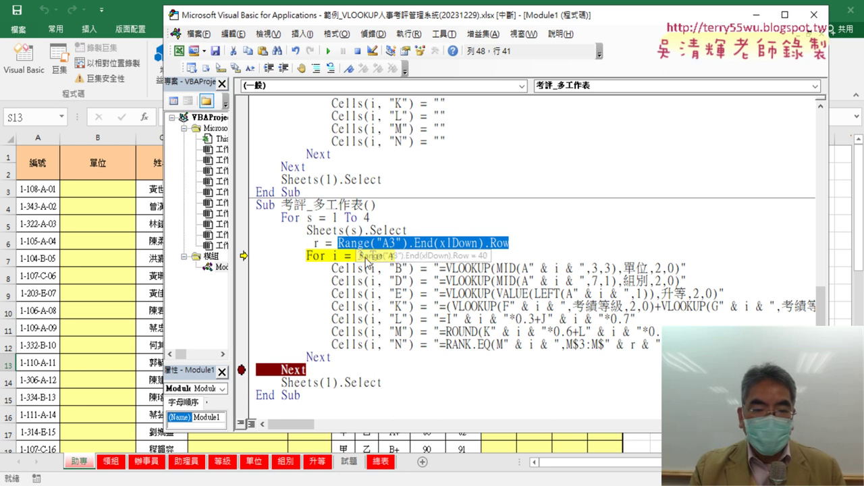
pyautogui.click(329, 51)
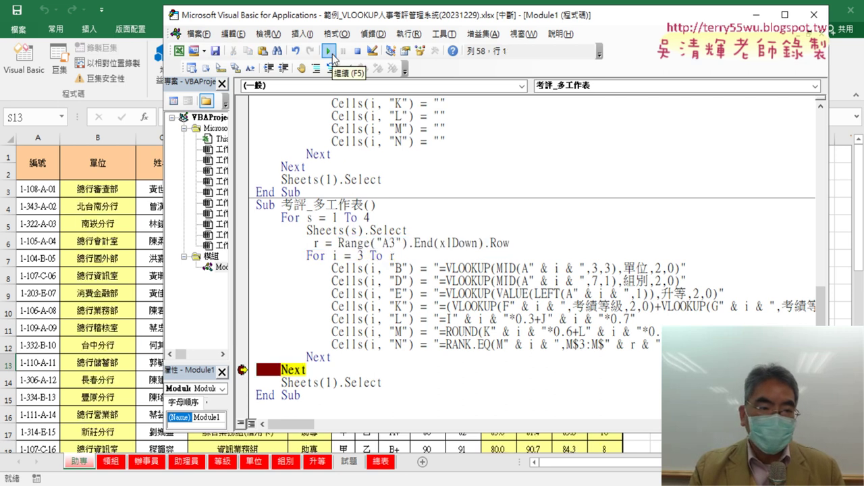
pyautogui.click(111, 192)
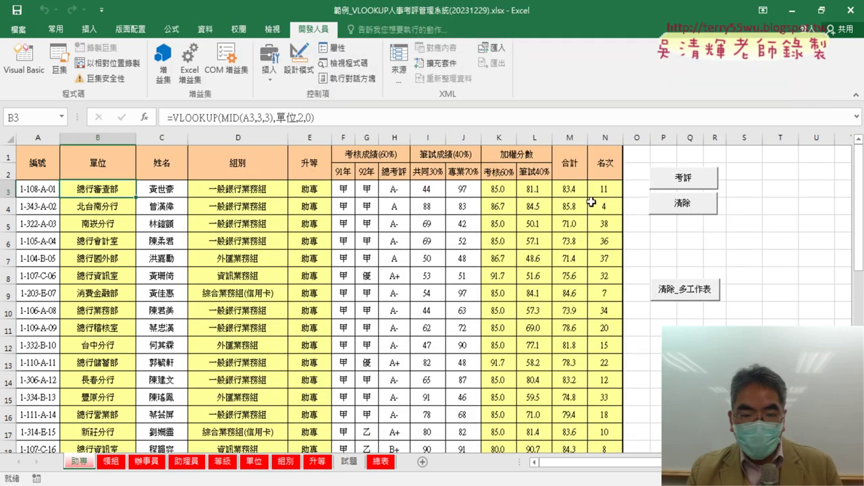
# - Step into the second sheet, checking s and r, then continue to fill 領組 and view it in Excel
pyautogui.scroll(-2, 592, 201)
pyautogui.scroll(3, 591, 201)
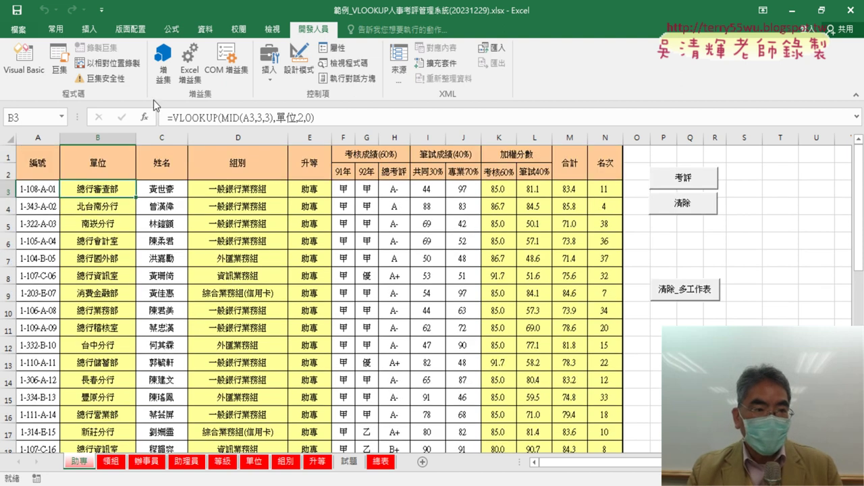
pyautogui.click(24, 60)
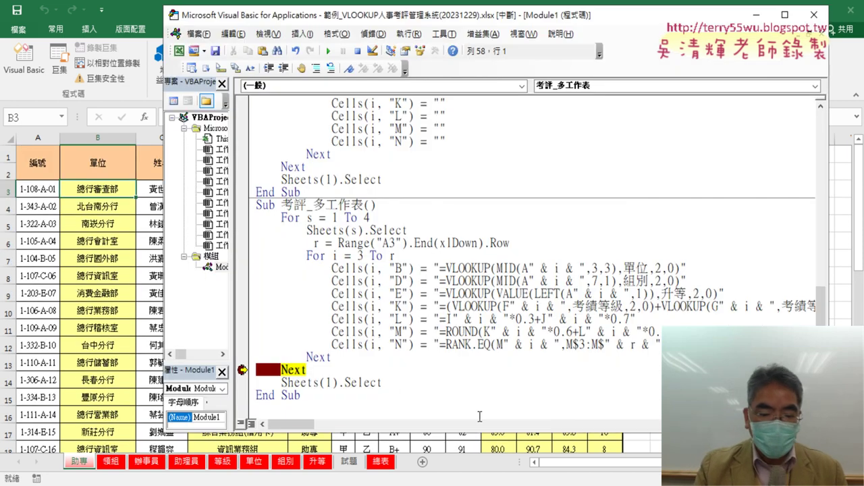
pyautogui.press('F8')
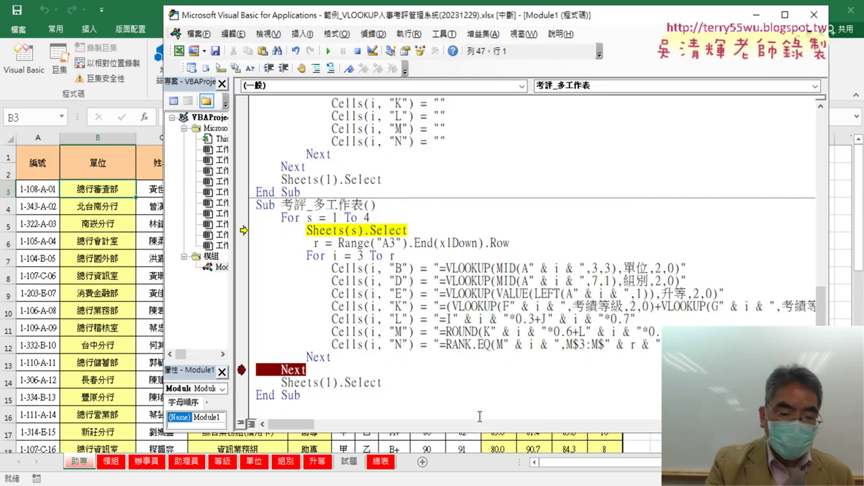
pyautogui.press('F8')
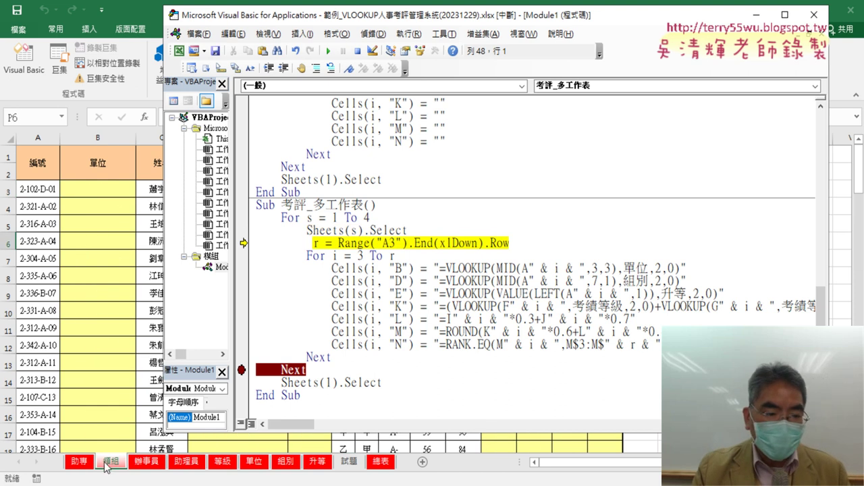
pyautogui.click(394, 231)
pyautogui.moveTo(354, 231)
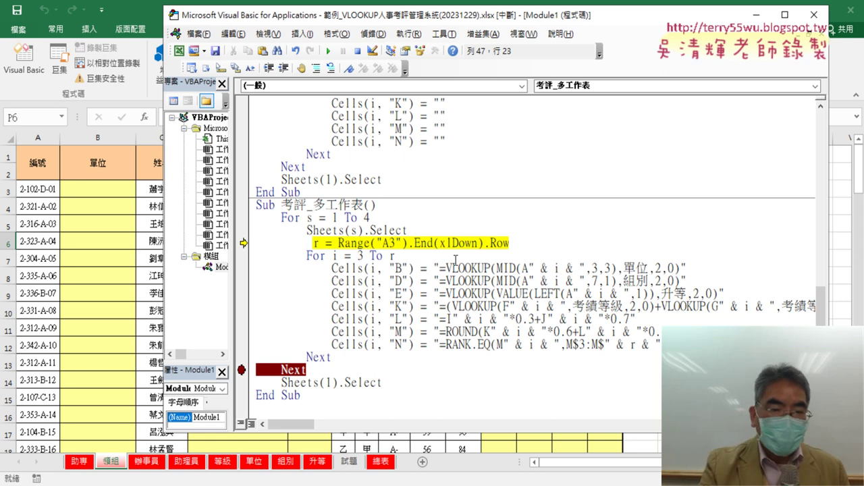
pyautogui.press('F8')
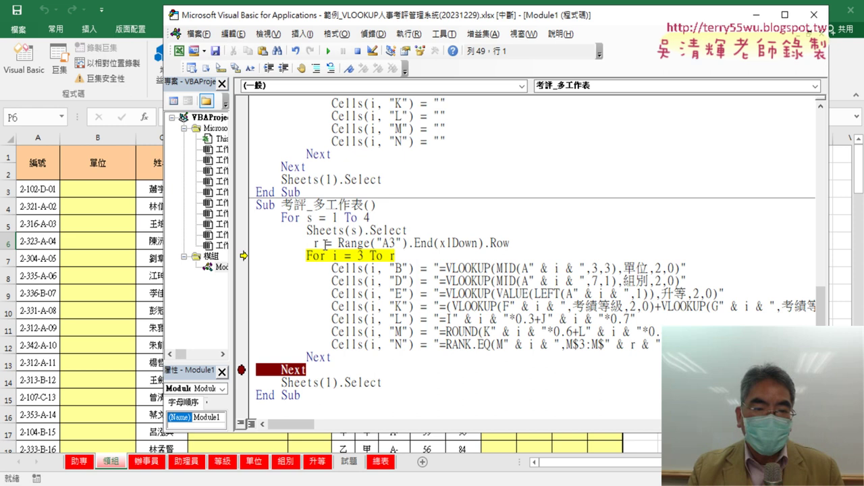
pyautogui.moveTo(316, 243)
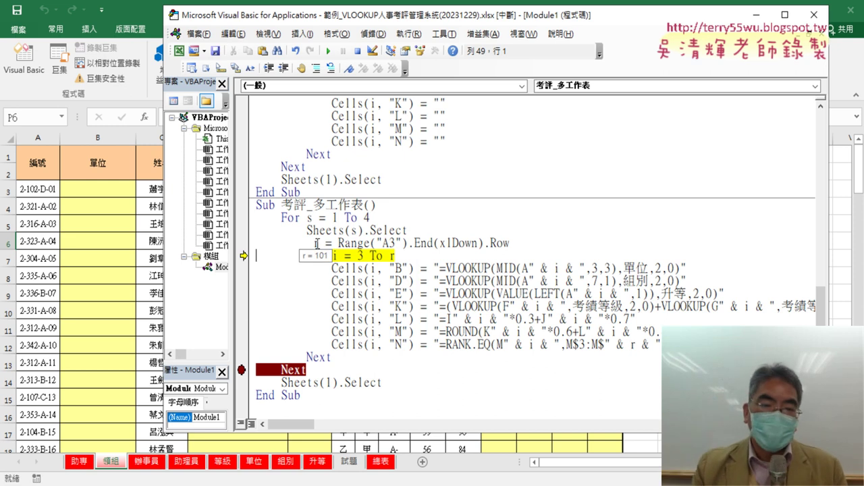
pyautogui.click(328, 51)
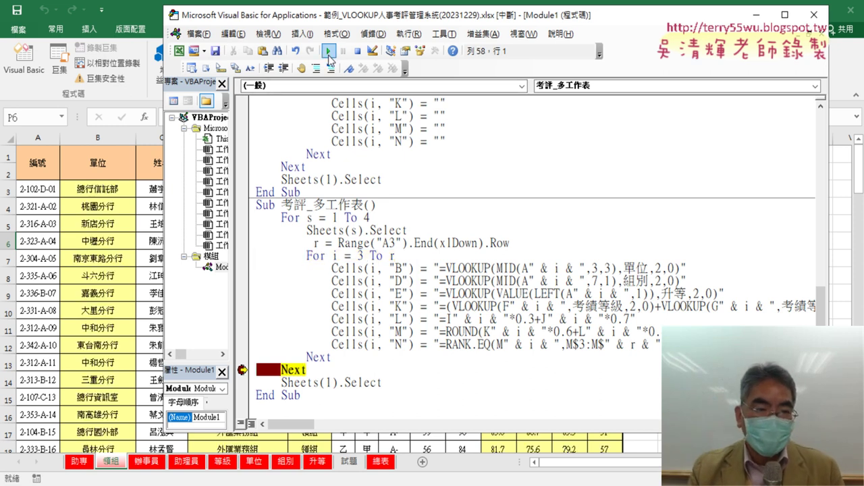
pyautogui.click(108, 191)
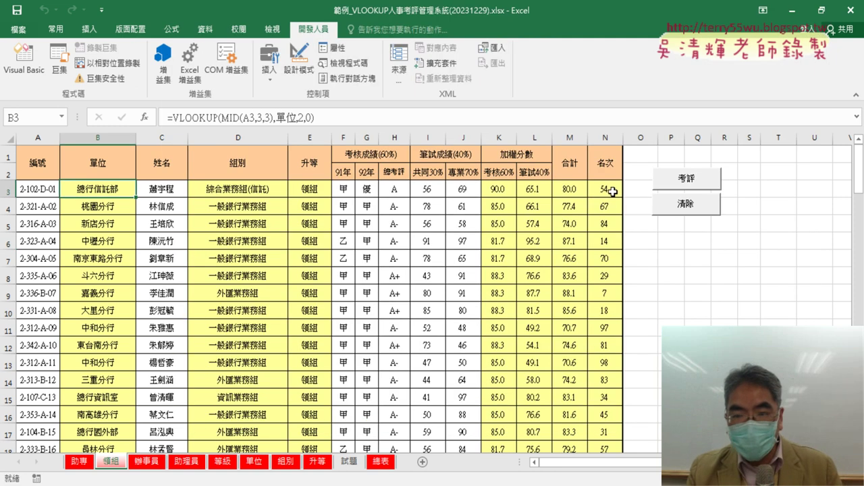
# - Step into the next sheet, then continue through 辦事員 and 助理員 until the macro ends
pyautogui.scroll(-3, 601, 286)
pyautogui.scroll(2, 601, 280)
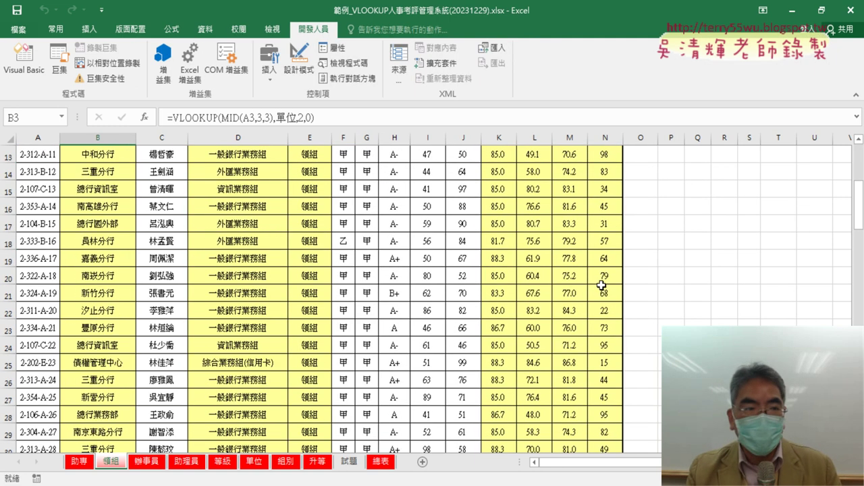
pyautogui.click(24, 59)
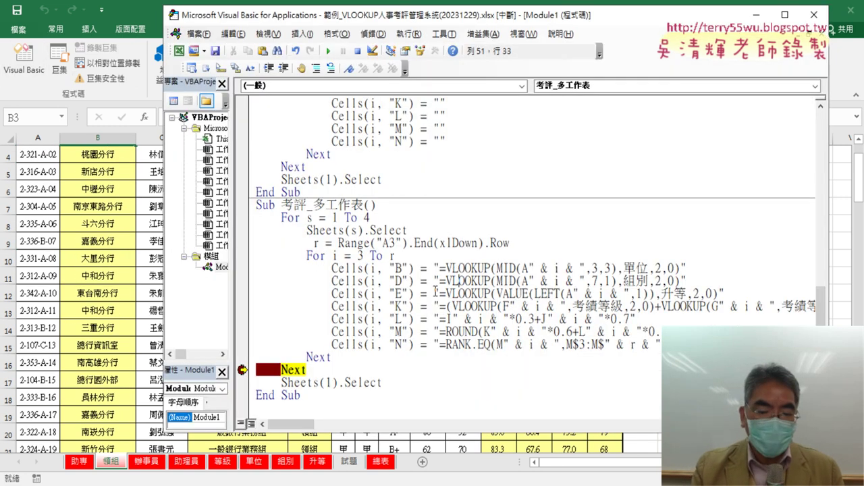
pyautogui.press('F8')
pyautogui.press('F8')
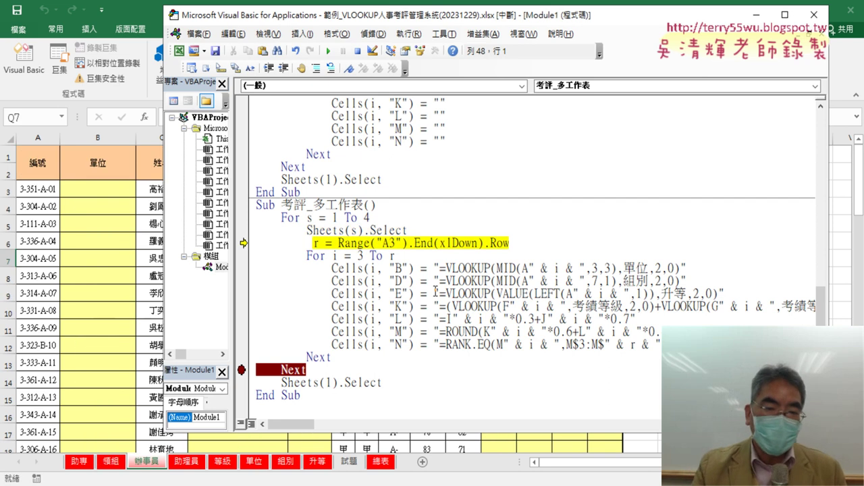
pyautogui.press('F8')
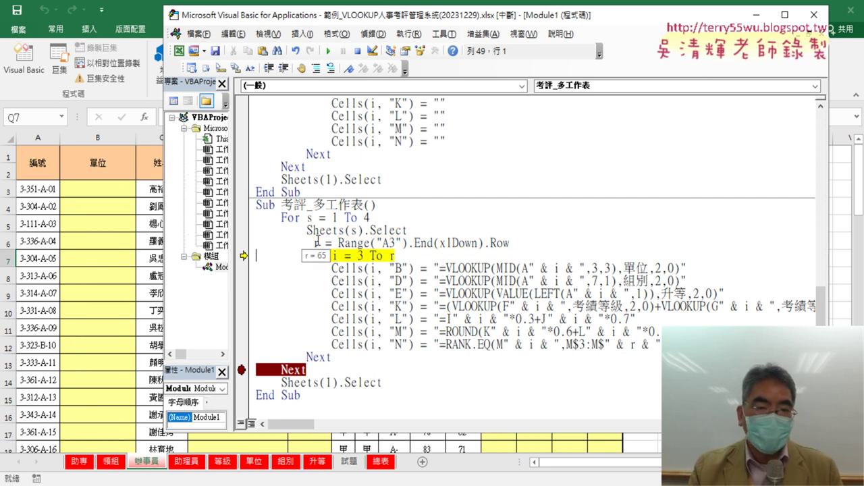
pyautogui.click(329, 52)
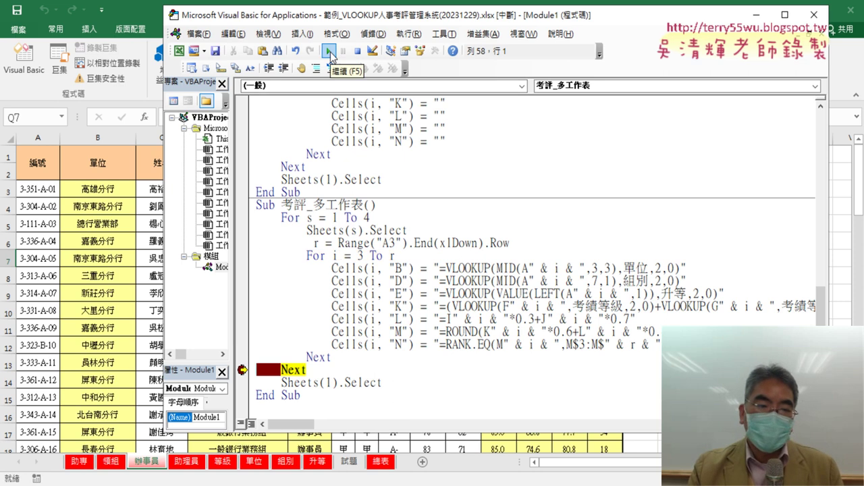
pyautogui.click(329, 51)
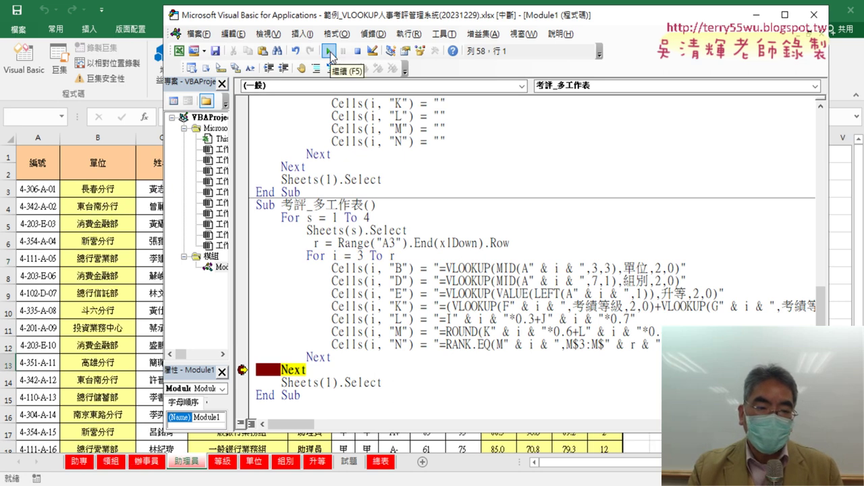
pyautogui.click(329, 51)
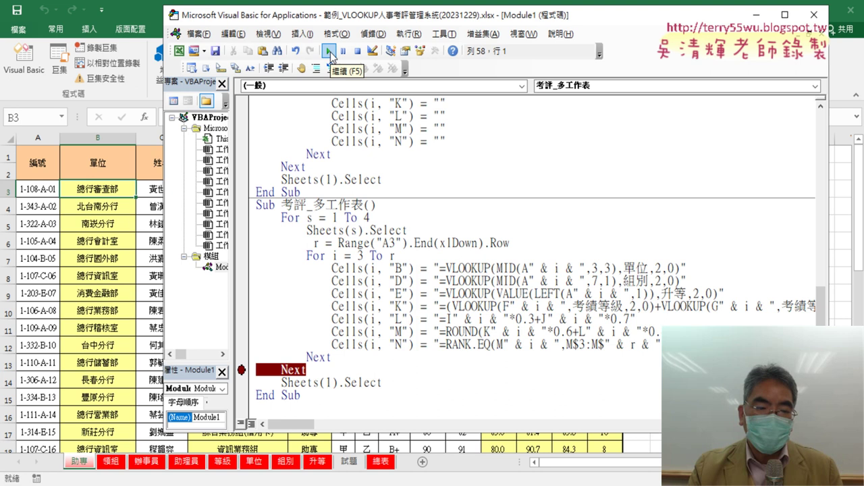
pyautogui.click(83, 461)
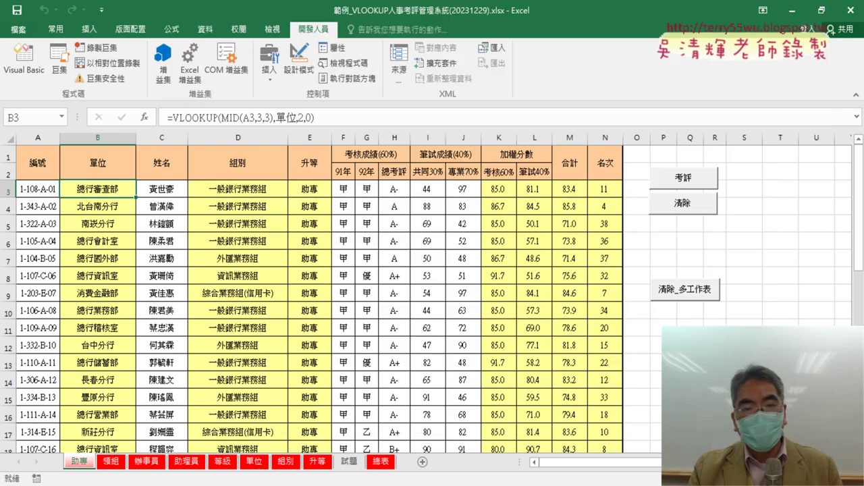
# - Copy the 清除_多工作表 button and paste a duplicate at cell P10
pyautogui.rightClick(687, 297)
pyautogui.press('Escape')
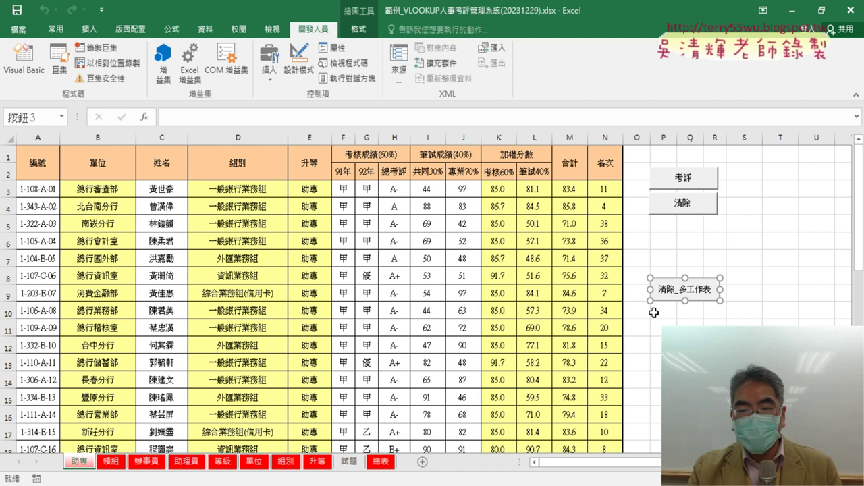
pyautogui.click(662, 310)
pyautogui.hotkey('ctrl', 'v')
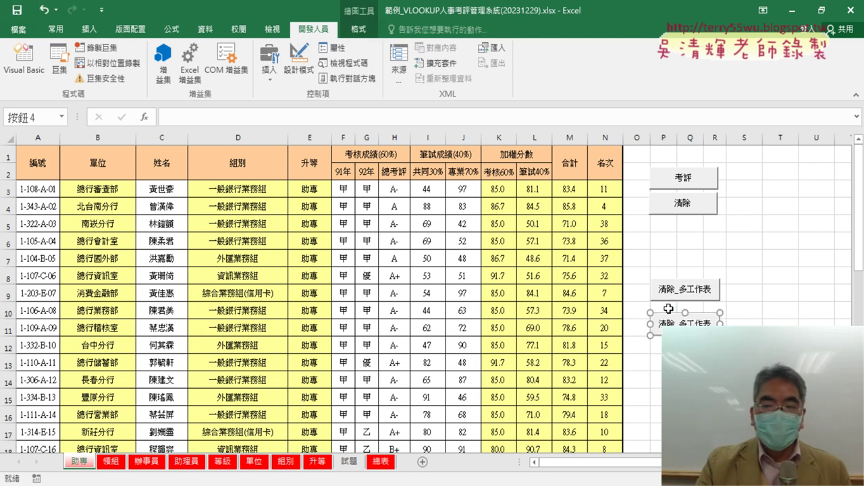
pyautogui.moveTo(708, 316); pyautogui.dragTo(709, 310)
# - Open the pasted button's macro assignment and copy the 考評_多工作表 macro name
pyautogui.rightClick(709, 311)
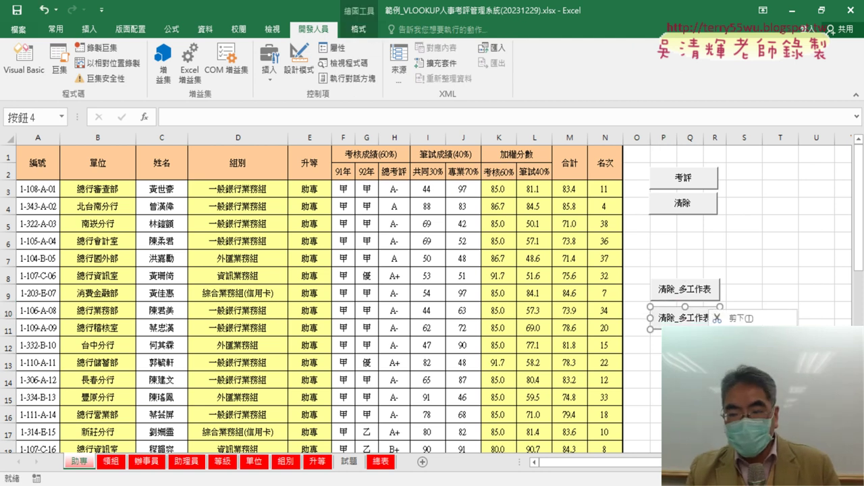
pyautogui.click(743, 426)
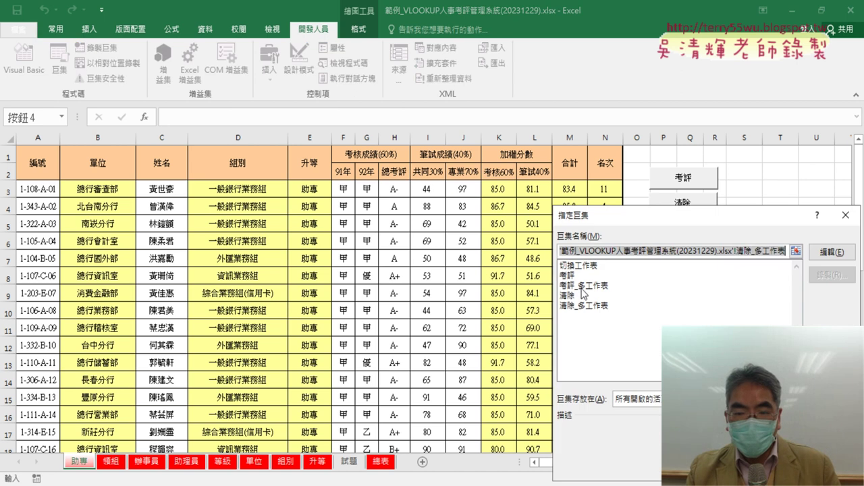
pyautogui.click(582, 286)
pyautogui.moveTo(611, 252); pyautogui.dragTo(535, 255)
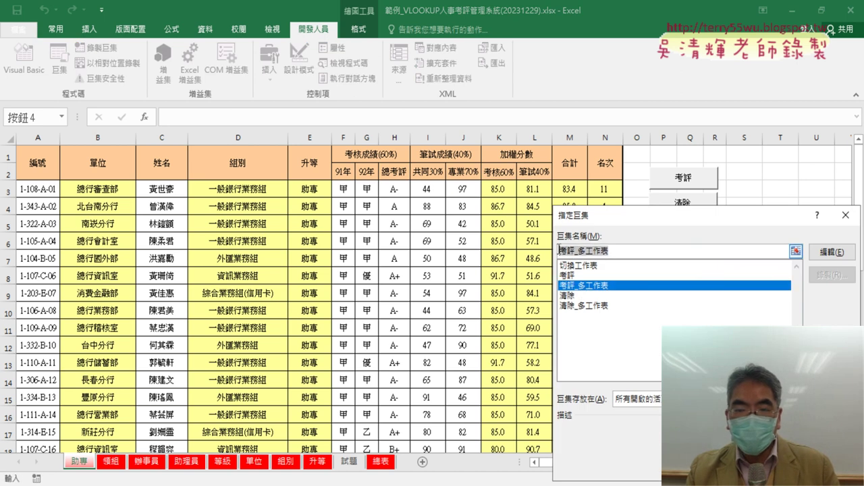
pyautogui.rightClick(585, 254)
pyautogui.click(605, 272)
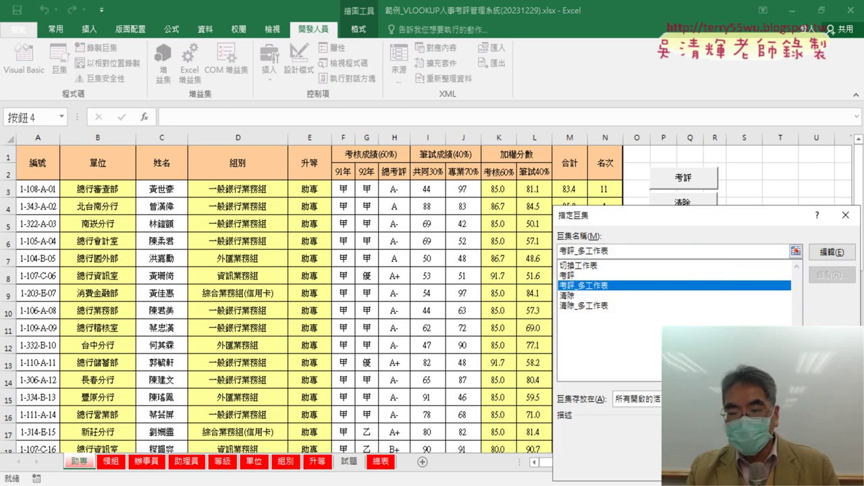
pyautogui.press('Escape')
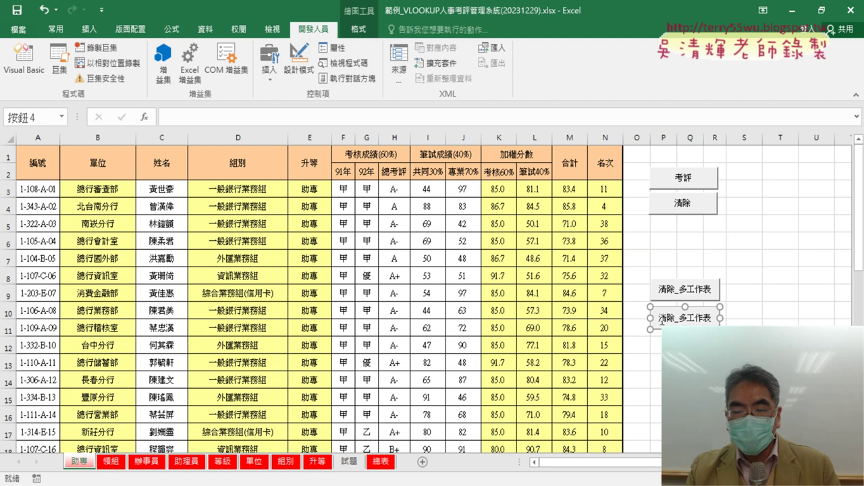
# - Assign the 考評_多工作表 macro to the upper button
pyautogui.rightClick(709, 292)
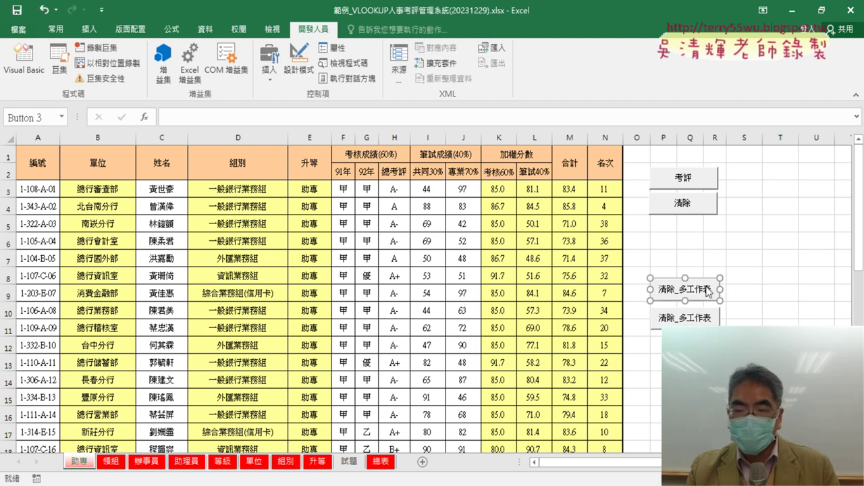
pyautogui.click(743, 400)
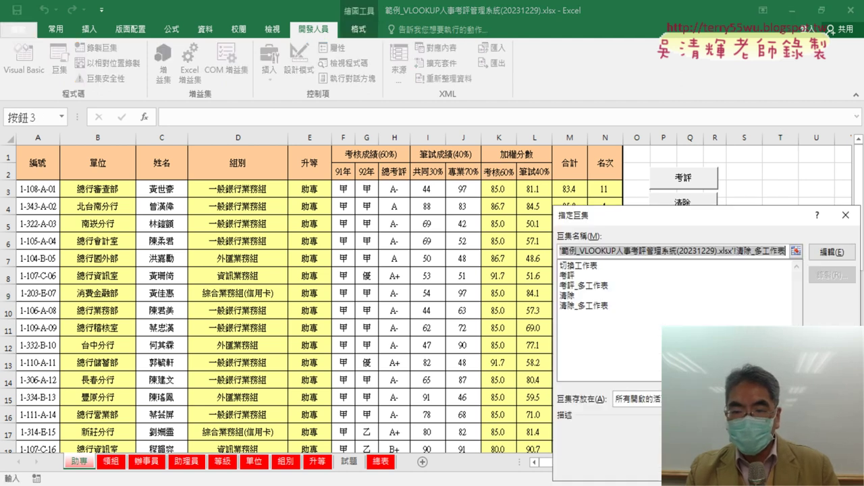
pyautogui.click(600, 289)
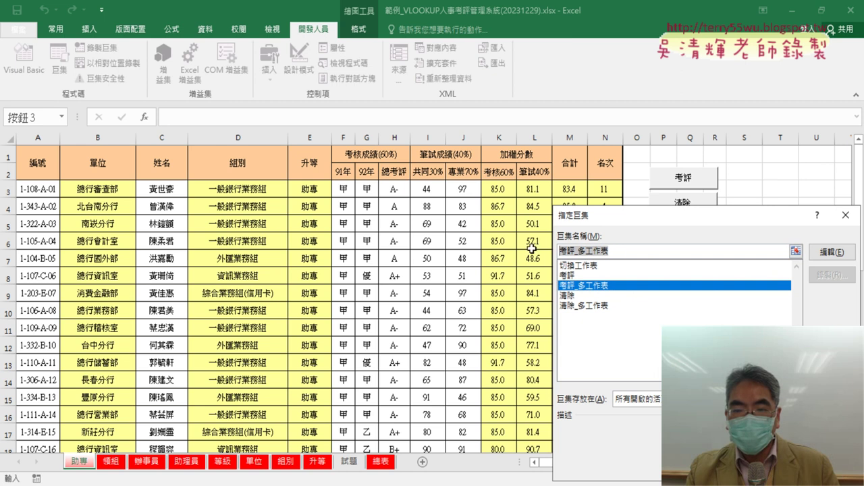
pyautogui.rightClick(577, 248)
pyautogui.press('Escape')
pyautogui.press('Return')
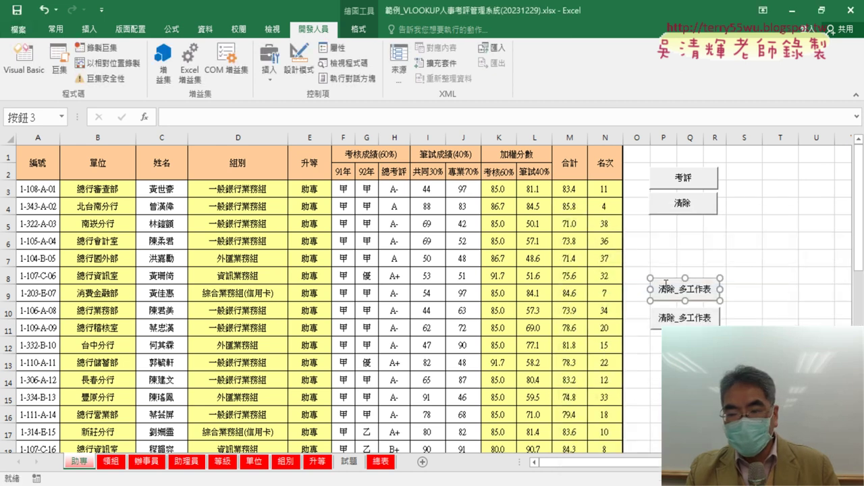
# - Change the upper button's caption to 考評_多工作表
pyautogui.click(662, 292)
pyautogui.press('Delete')
pyautogui.press('Delete')
pyautogui.press('Delete')
pyautogui.press('Delete')
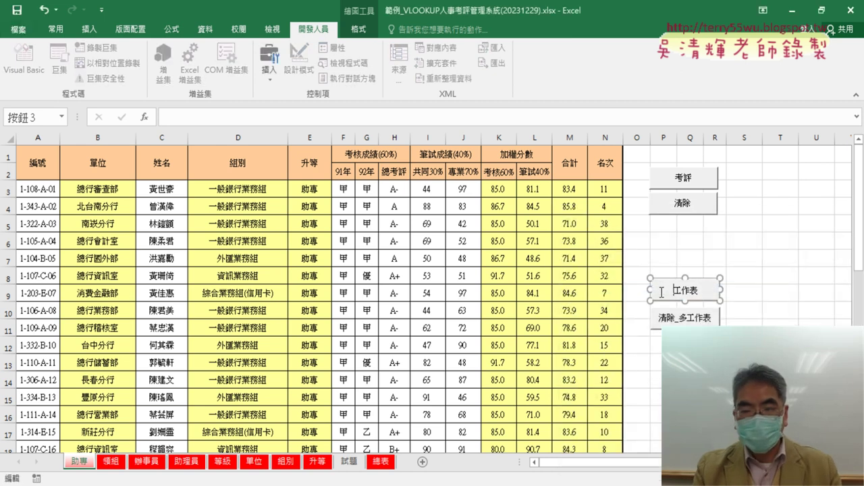
pyautogui.press('Delete')
pyautogui.press('Delete')
pyautogui.press('Delete')
pyautogui.write('考評_多工作表')
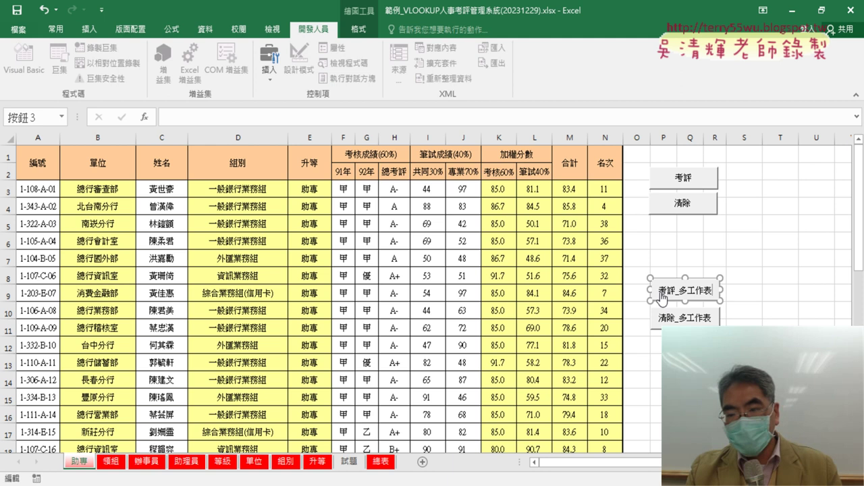
pyautogui.keyDown('ctrl'); pyautogui.click(685, 317); pyautogui.keyUp('ctrl')
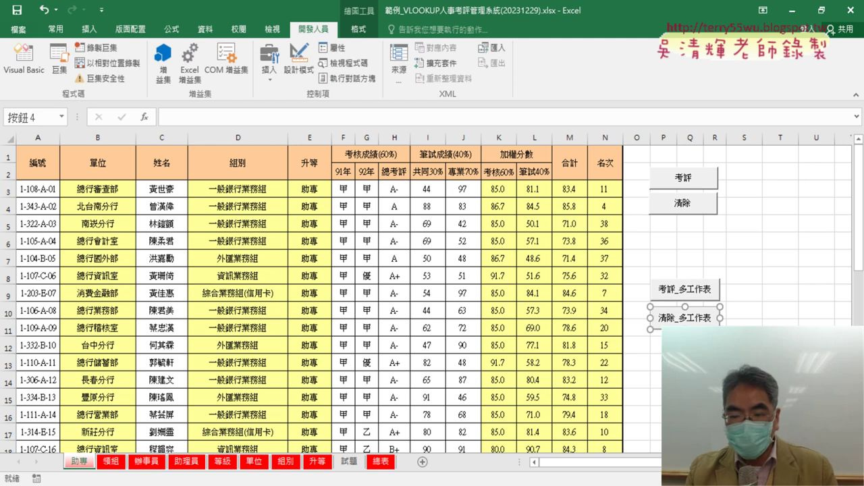
# - Confirm the lower button stays assigned to 清除_多工作表 and leave button editing
pyautogui.rightClick(685, 318)
pyautogui.click(709, 409)
pyautogui.click(585, 305)
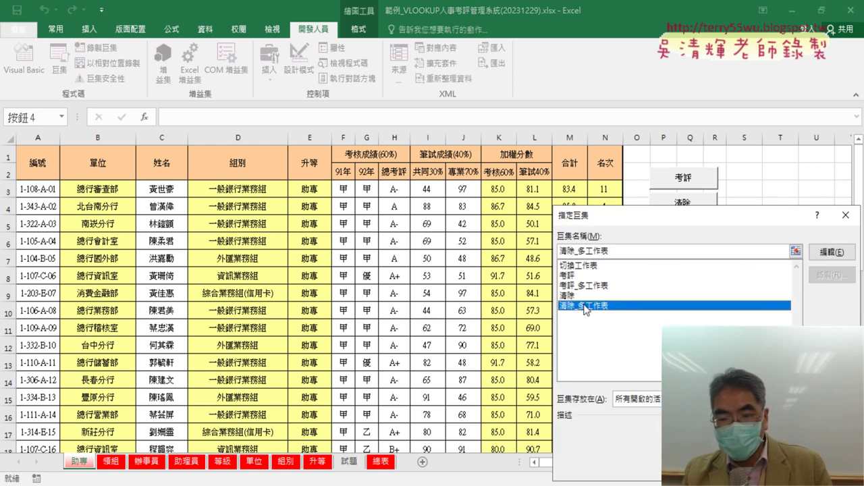
pyautogui.click(772, 466)
pyautogui.press('Escape')
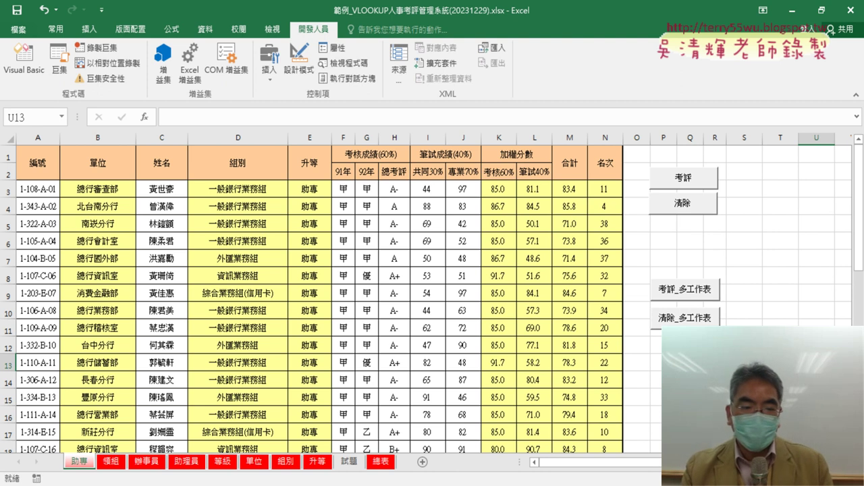
# - Run the 清除_多工作表 button and check that cells B3, D3 and E3 are empty
pyautogui.click(690, 320)
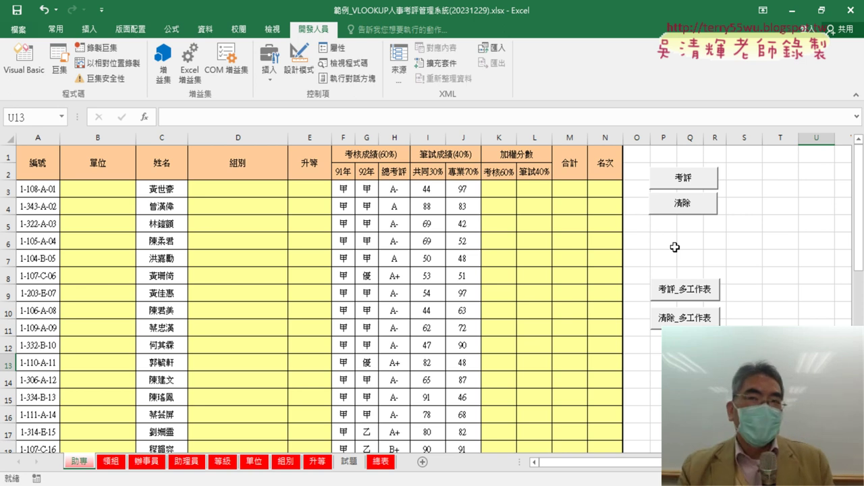
pyautogui.click(93, 191)
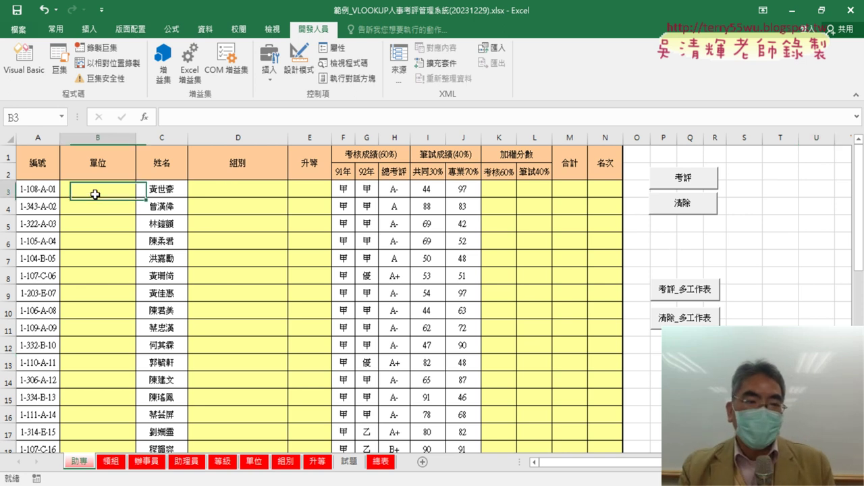
pyautogui.click(237, 188)
pyautogui.click(323, 190)
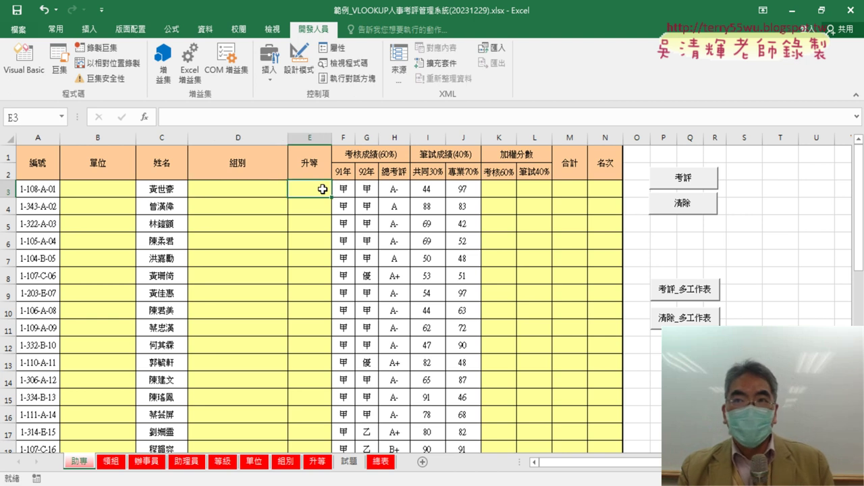
pyautogui.click(97, 187)
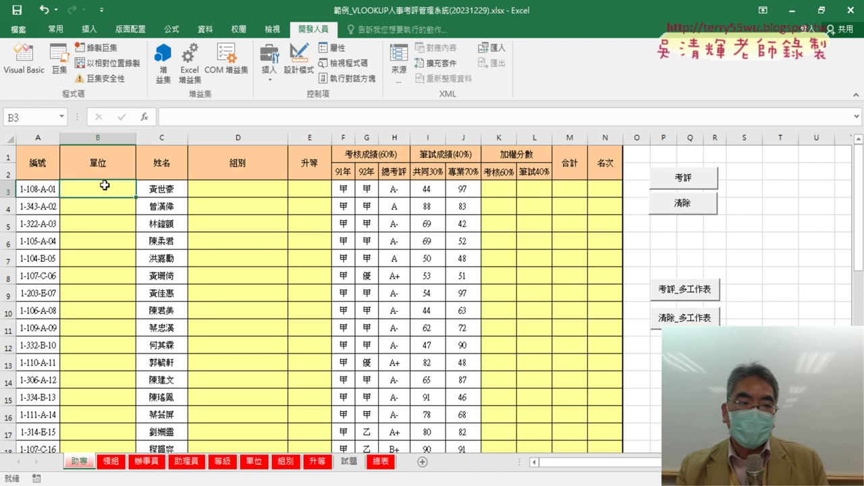
# - Select B3:B13, D3:E15 and K3:N16 to show the emptied columns
pyautogui.moveTo(105, 185); pyautogui.dragTo(101, 360)
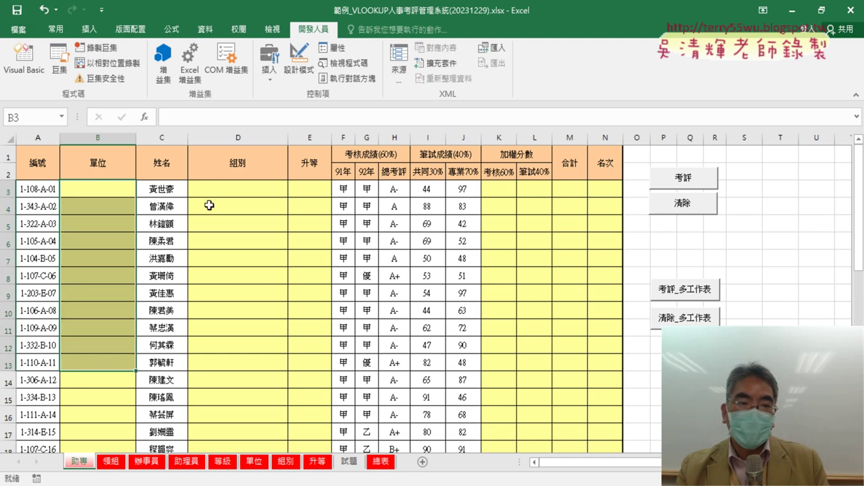
pyautogui.moveTo(229, 188); pyautogui.dragTo(291, 399)
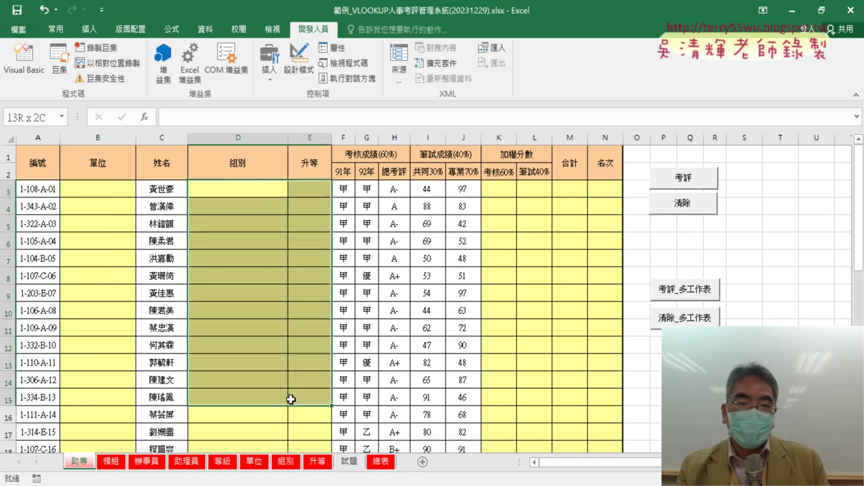
pyautogui.moveTo(500, 189); pyautogui.dragTo(614, 407)
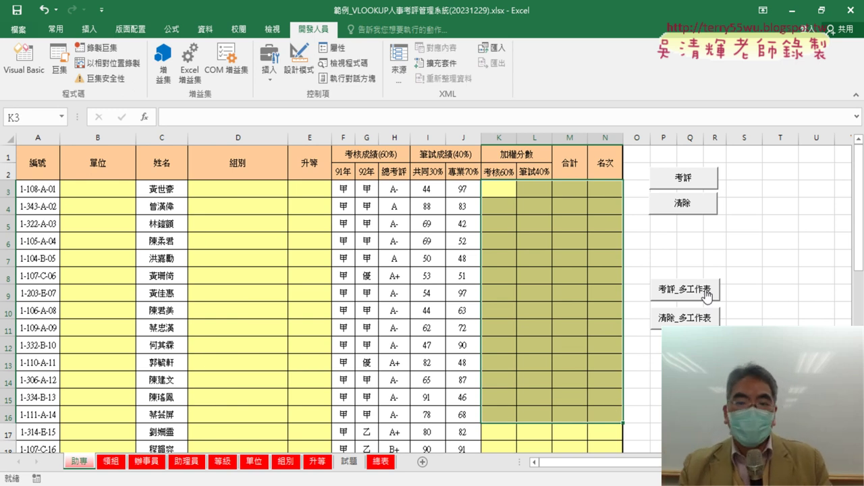
# - Run 考評_多工作表 from its button, remove the Next breakpoint and let it finish
pyautogui.click(749, 301)
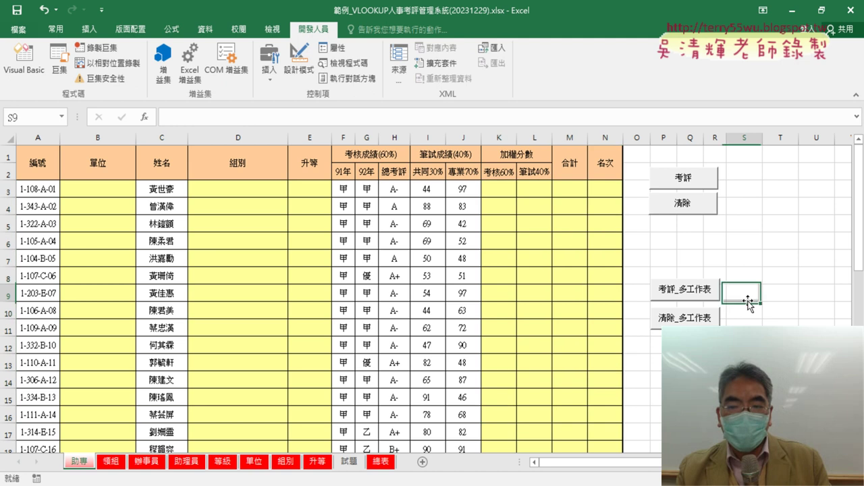
pyautogui.click(683, 291)
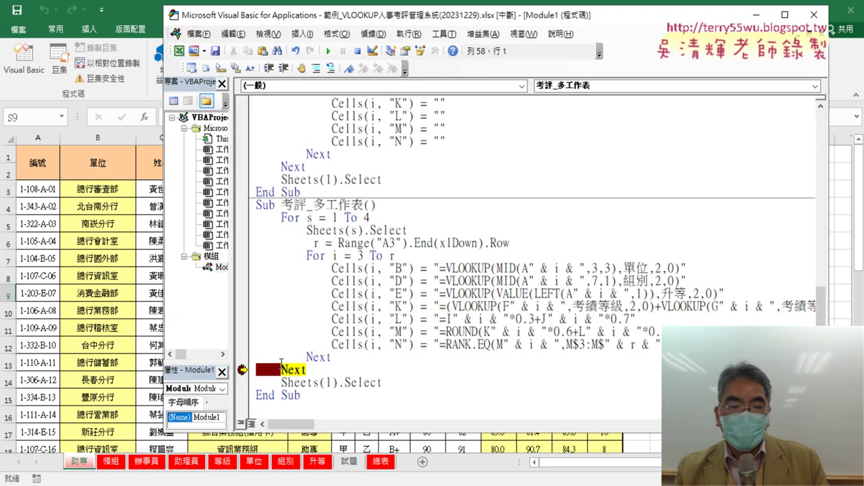
pyautogui.click(242, 370)
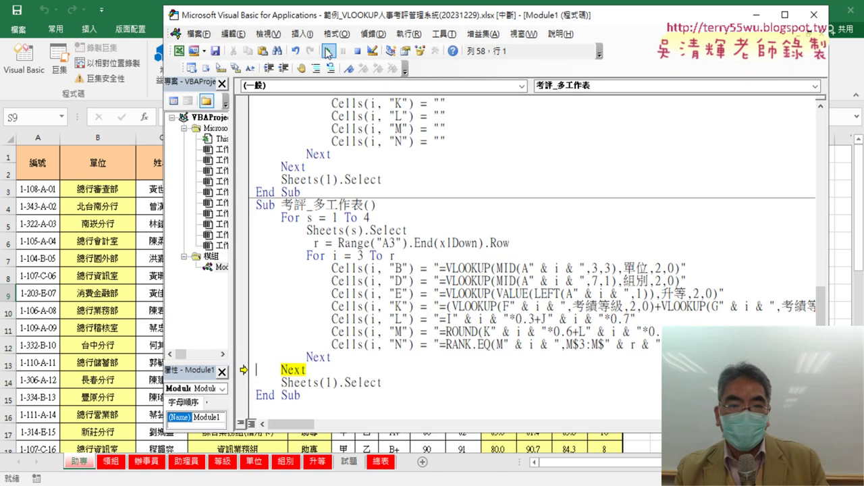
pyautogui.click(328, 50)
pyautogui.click(125, 275)
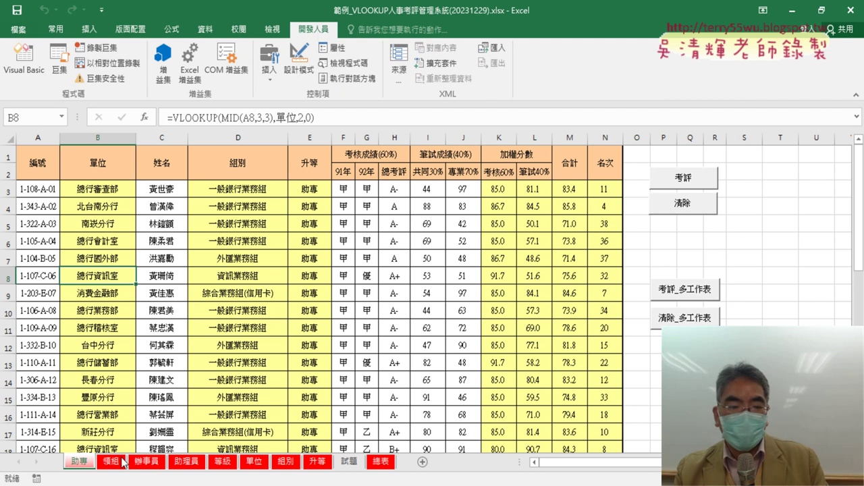
# - Check the filled 領組 and 助理員 sheets, return to 助專 and open the Visual Basic editor
pyautogui.click(112, 463)
pyautogui.scroll(1, 169, 351)
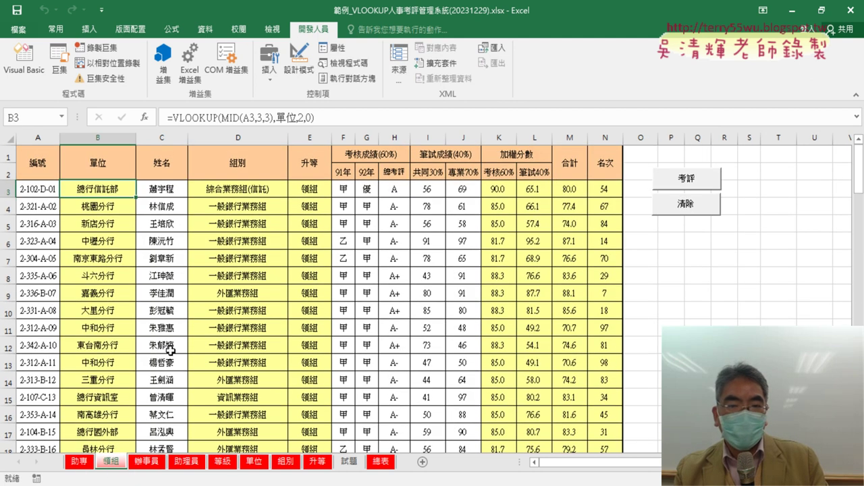
pyautogui.click(177, 464)
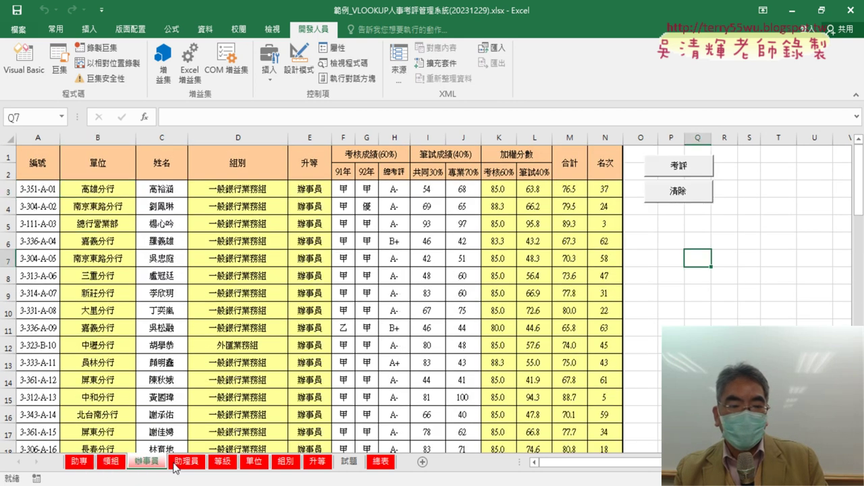
pyautogui.click(80, 463)
pyautogui.click(784, 278)
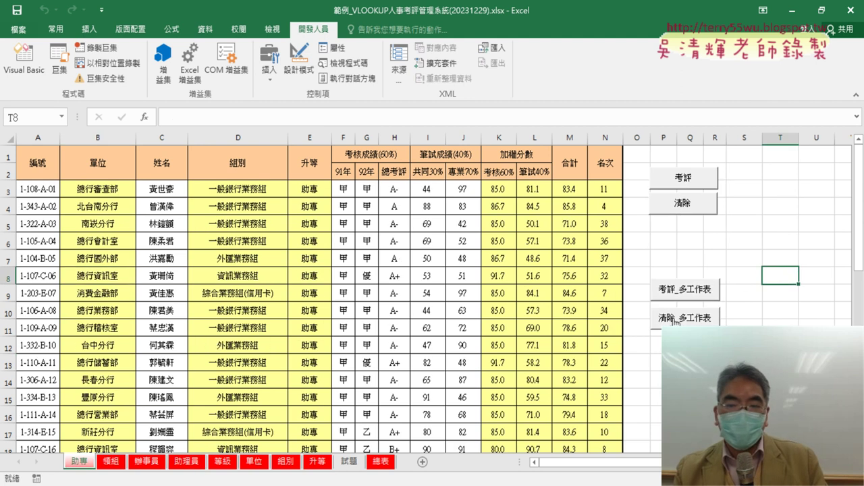
pyautogui.click(24, 58)
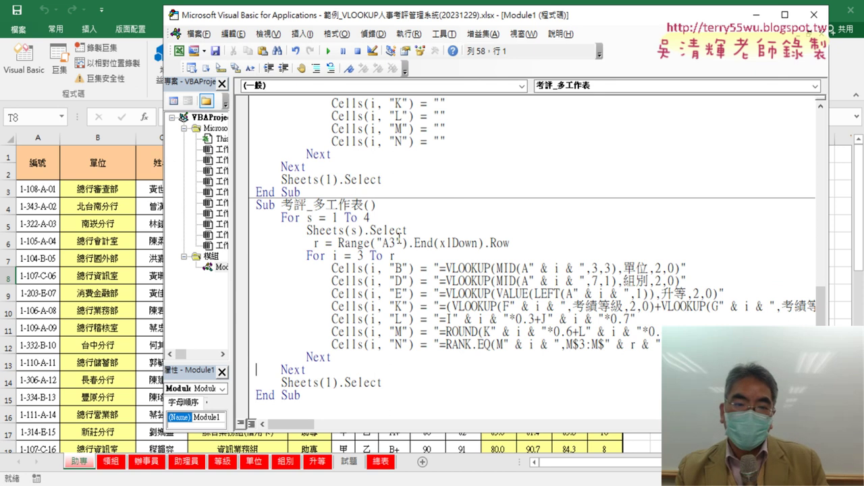
pyautogui.scroll(2, 391, 226)
pyautogui.scroll(4, 389, 221)
pyautogui.scroll(2, 389, 221)
pyautogui.scroll(2, 331, 172)
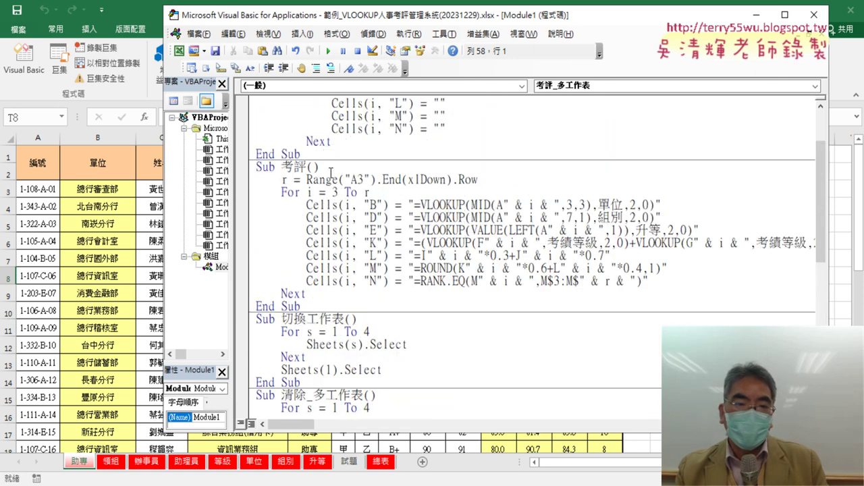
pyautogui.scroll(-3, 361, 231)
pyautogui.scroll(-3, 338, 253)
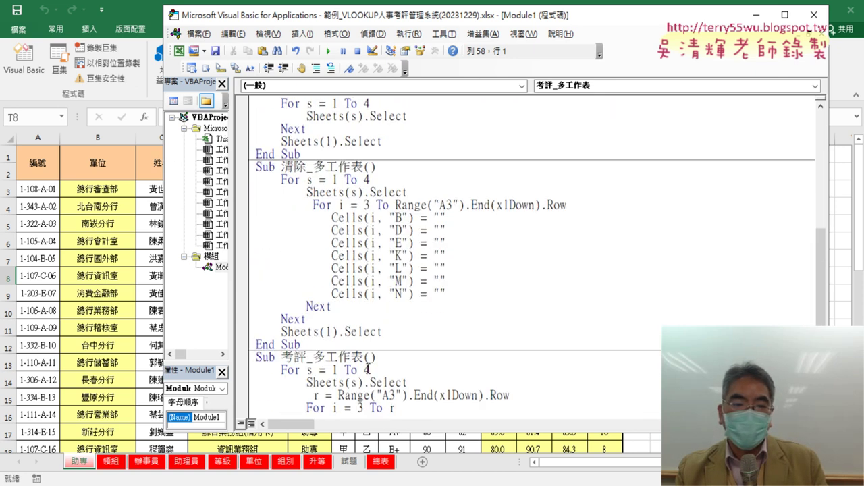
pyautogui.scroll(-4, 363, 358)
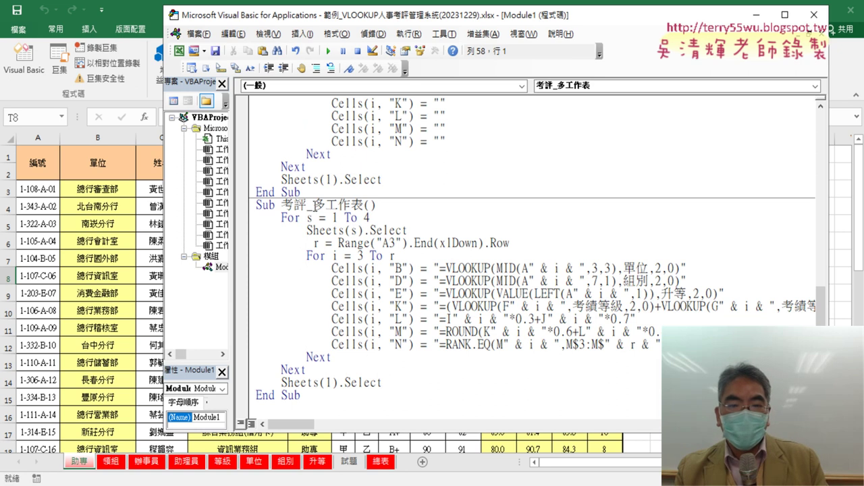
pyautogui.moveTo(308, 204); pyautogui.dragTo(355, 207)
pyautogui.moveTo(358, 206); pyautogui.dragTo(365, 206)
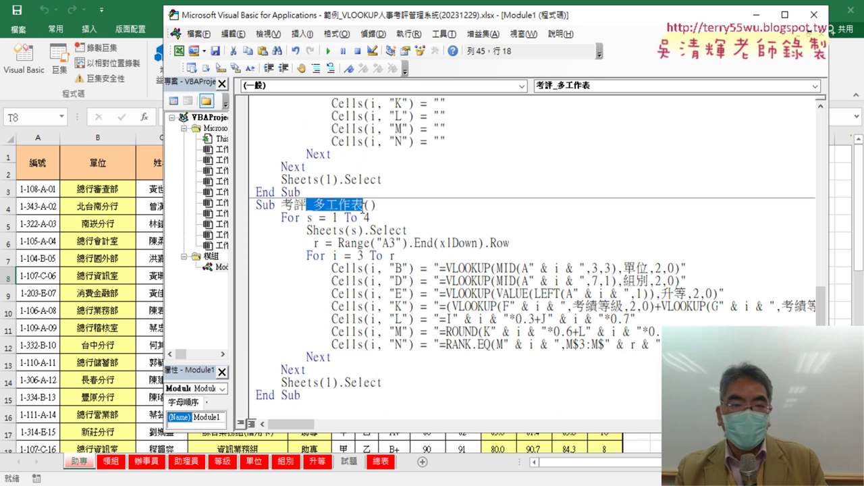
pyautogui.scroll(1, 346, 141)
pyautogui.scroll(3, 345, 142)
pyautogui.scroll(1, 304, 135)
pyautogui.scroll(-3, 304, 135)
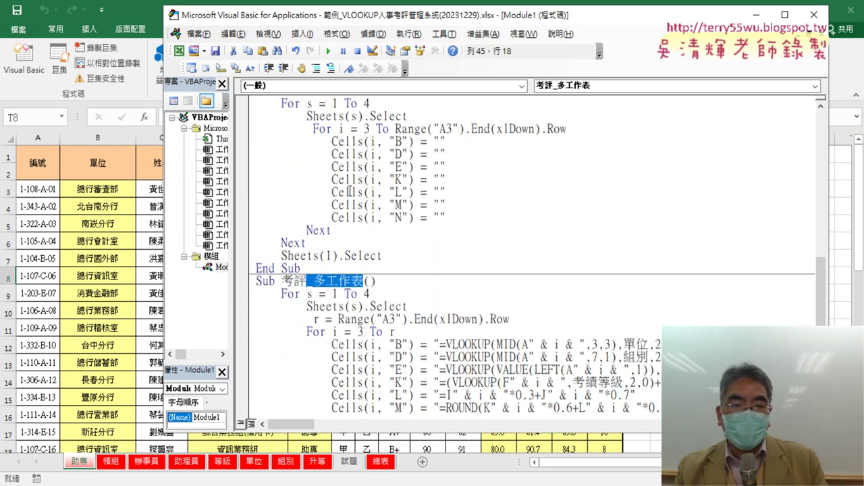
pyautogui.scroll(-2, 401, 262)
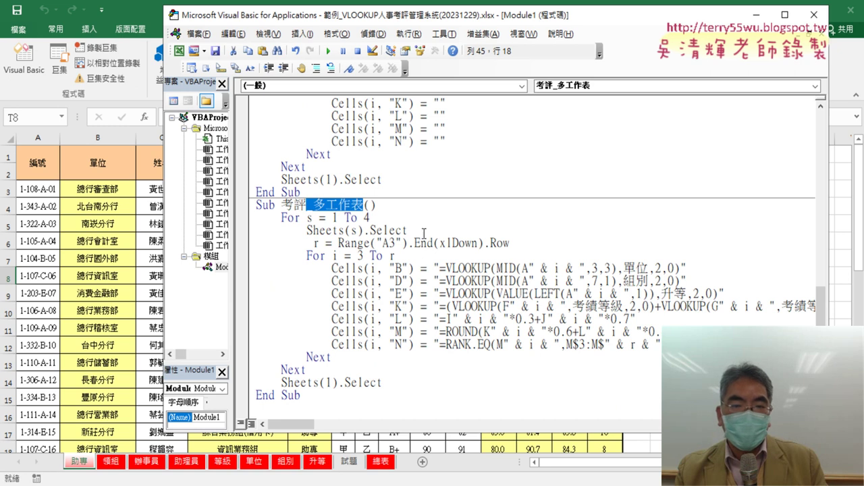
pyautogui.moveTo(424, 233); pyautogui.dragTo(248, 215)
pyautogui.click(341, 358)
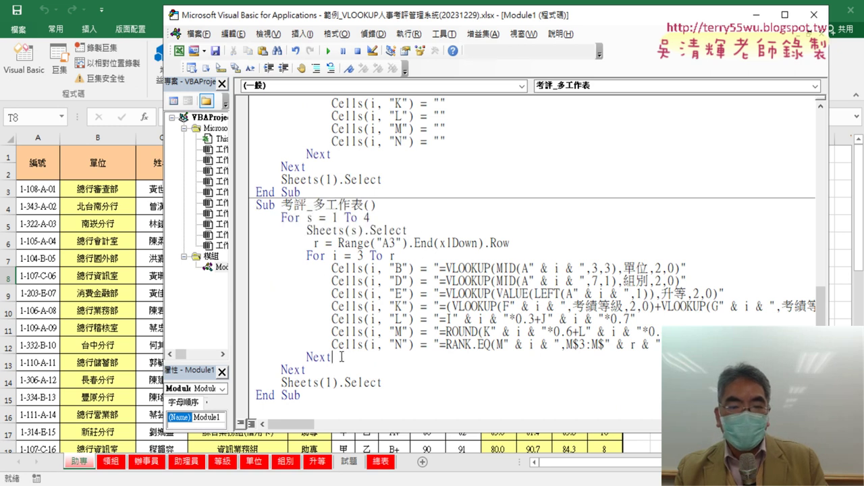
pyautogui.moveTo(341, 357); pyautogui.dragTo(256, 245)
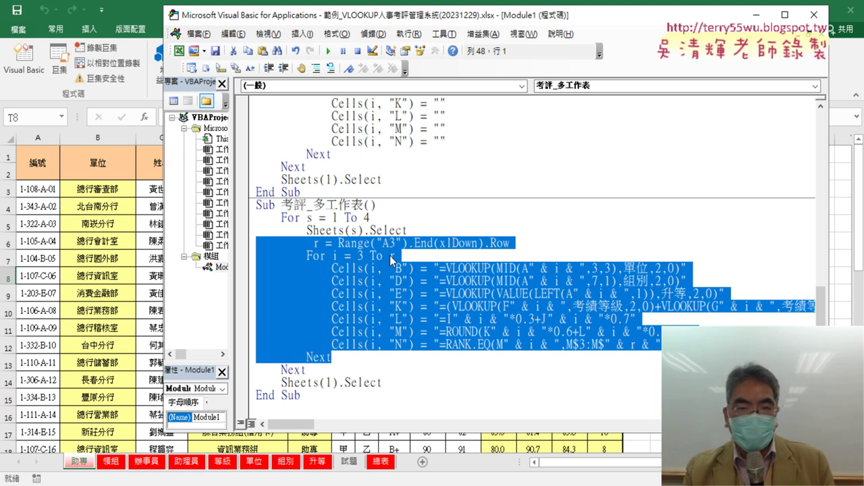
pyautogui.moveTo(403, 6)
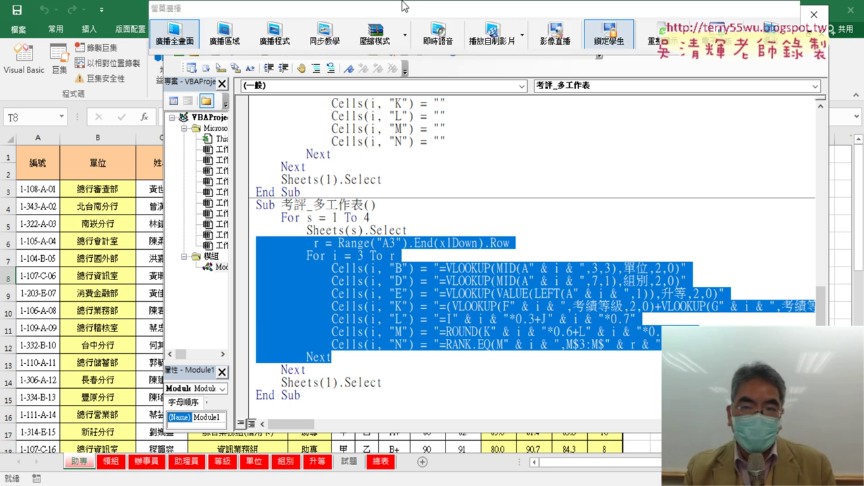